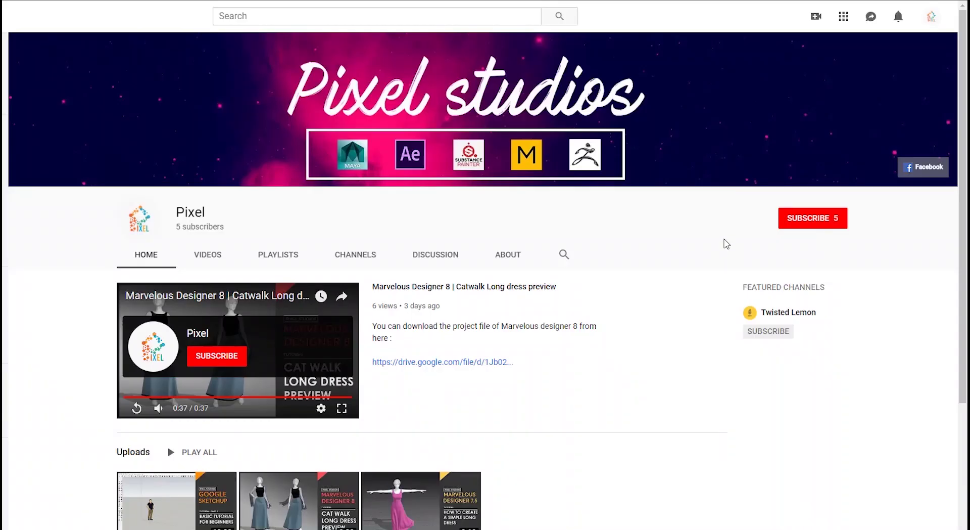
{"action": "scroll", "coordinate": [715, 249], "scroll_direction": "down", "scroll_amount": 4}
{"action": "scroll", "coordinate": [827, 232], "scroll_direction": "up", "scroll_amount": 4}
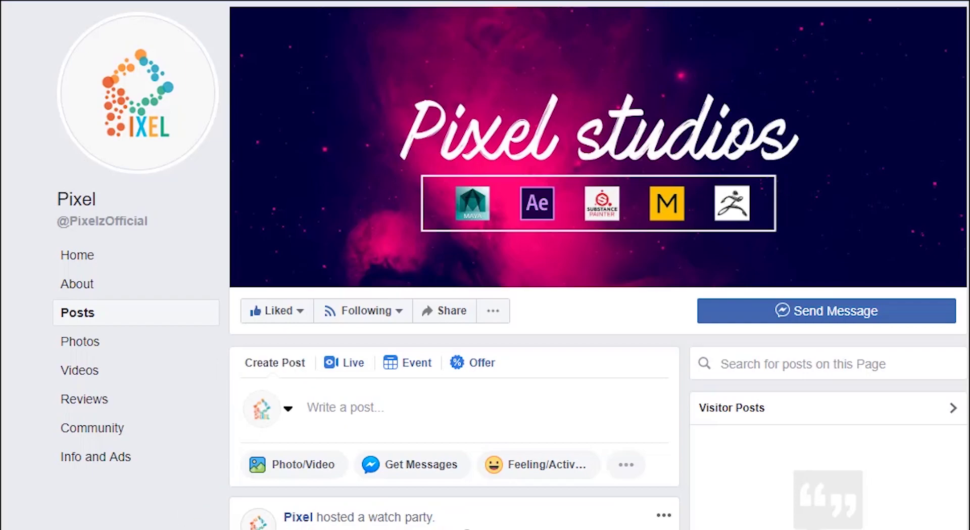
{"action": "scroll", "coordinate": [455, 293], "scroll_direction": "down", "scroll_amount": 10}
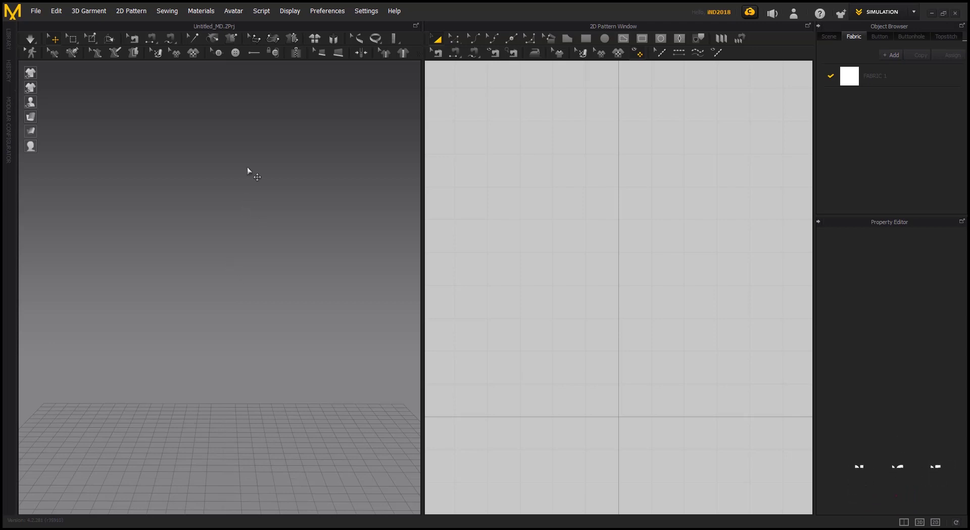
{"action": "scroll", "coordinate": [549, 235], "scroll_direction": "up", "scroll_amount": 1}
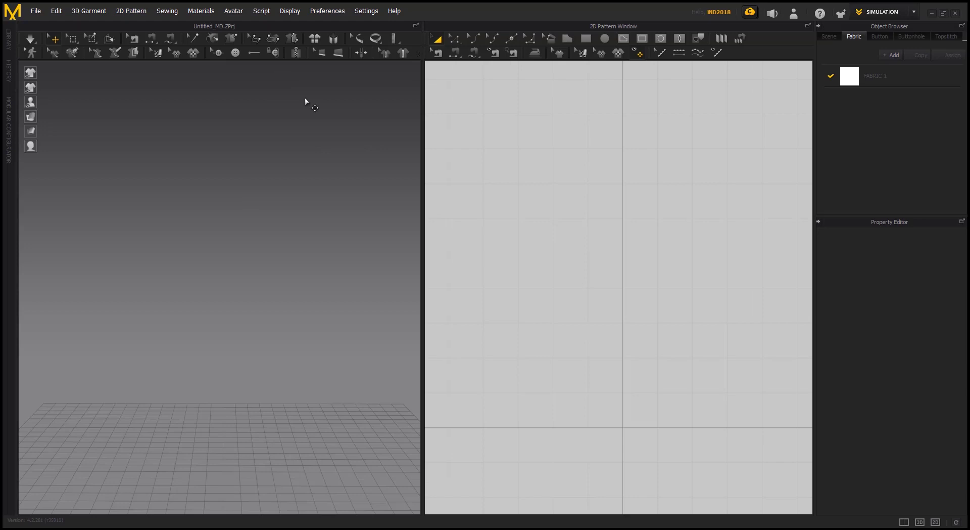
{"action": "scroll", "coordinate": [582, 232], "scroll_direction": "down", "scroll_amount": 4}
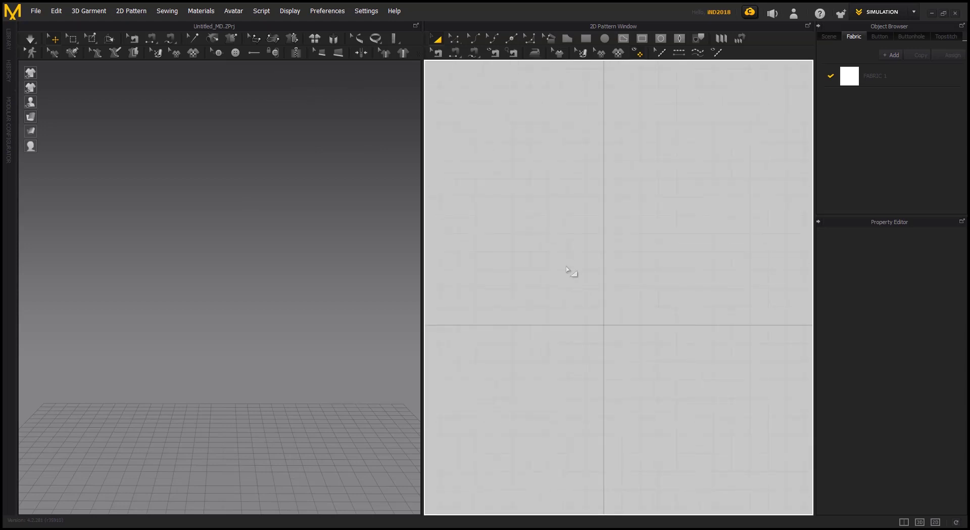
{"action": "middle_click_drag", "start_coordinate": [573, 241], "coordinate": [510, 172]}
Step: Set the view controls preset to Maya in the user settings
{"action": "left_click", "coordinate": [366, 14]}
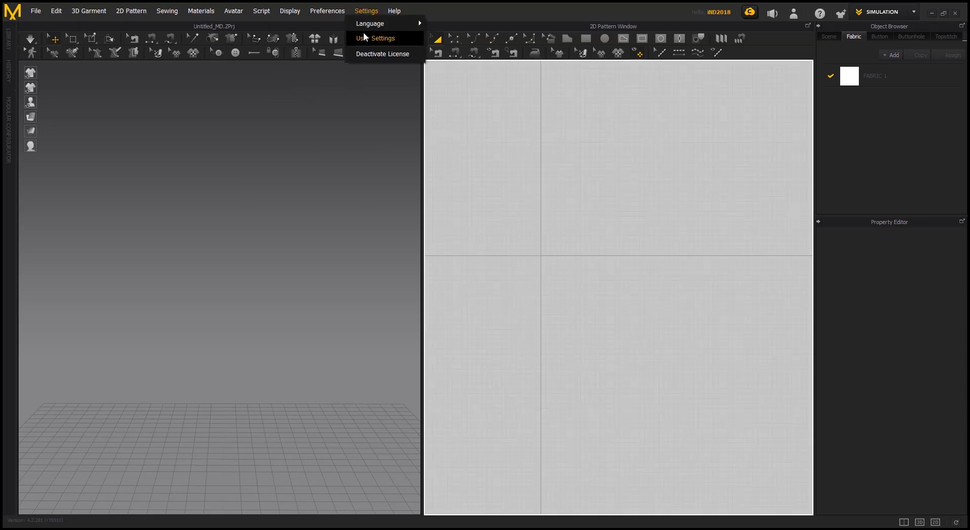
{"action": "left_click", "coordinate": [363, 34]}
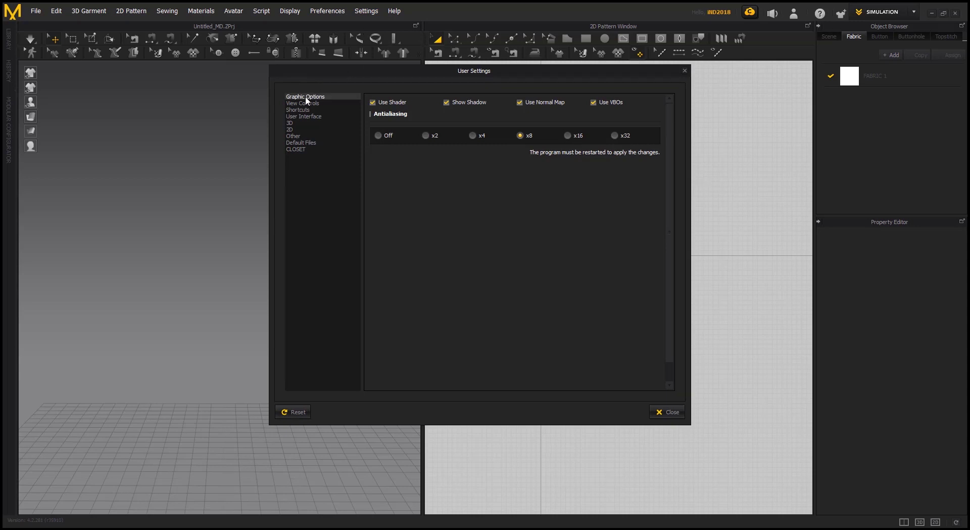
{"action": "left_click", "coordinate": [305, 108]}
{"action": "left_click", "coordinate": [305, 104]}
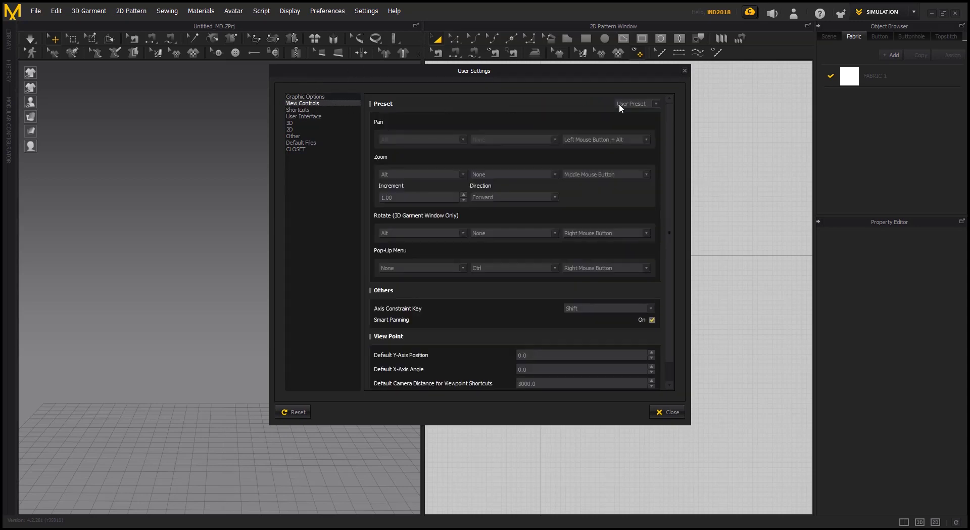
{"action": "left_click", "coordinate": [655, 104]}
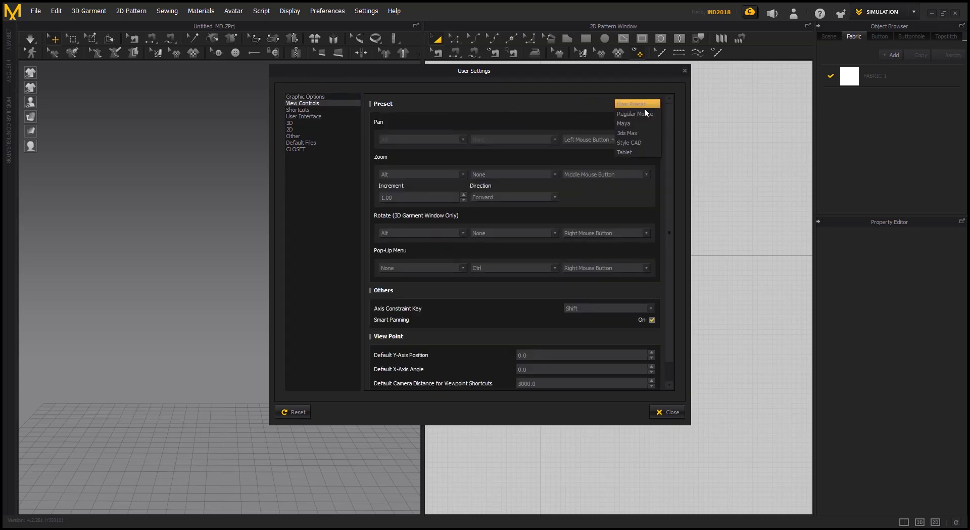
{"action": "left_click", "coordinate": [641, 123]}
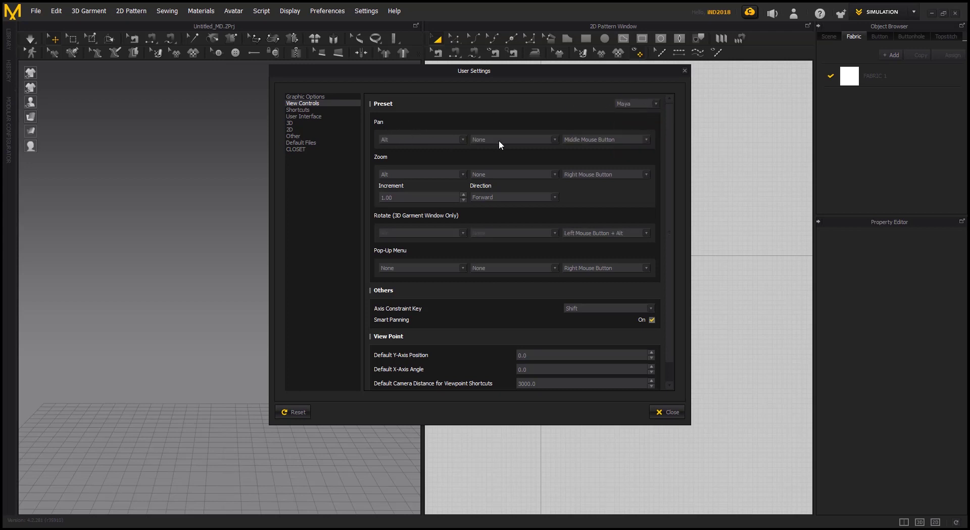
{"action": "left_click", "coordinate": [664, 413]}
Step: View the 3D window alone and the 2D Pattern window alone, and restore the side-by-side layout
{"action": "middle_click_drag", "start_coordinate": [584, 286], "coordinate": [632, 437], "text": "alt"}
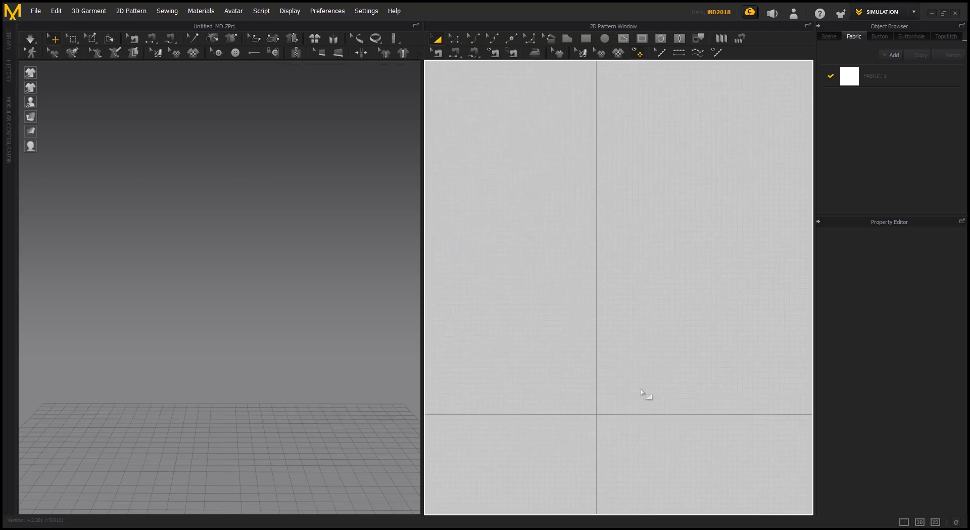
{"action": "middle_click_drag", "start_coordinate": [608, 352], "coordinate": [633, 325], "text": "alt"}
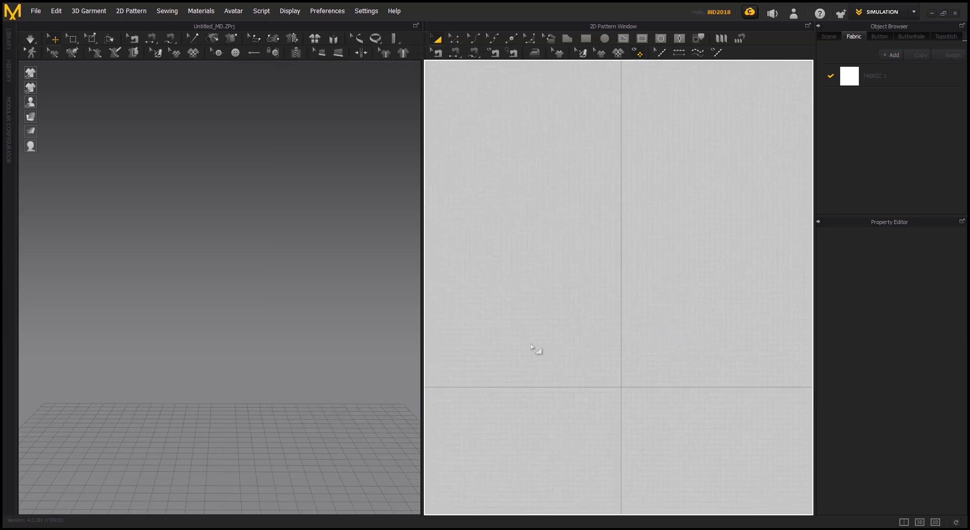
{"action": "middle_click_drag", "start_coordinate": [334, 348], "coordinate": [288, 350], "text": "alt"}
{"action": "left_click_drag", "start_coordinate": [287, 347], "coordinate": [251, 385], "text": "alt"}
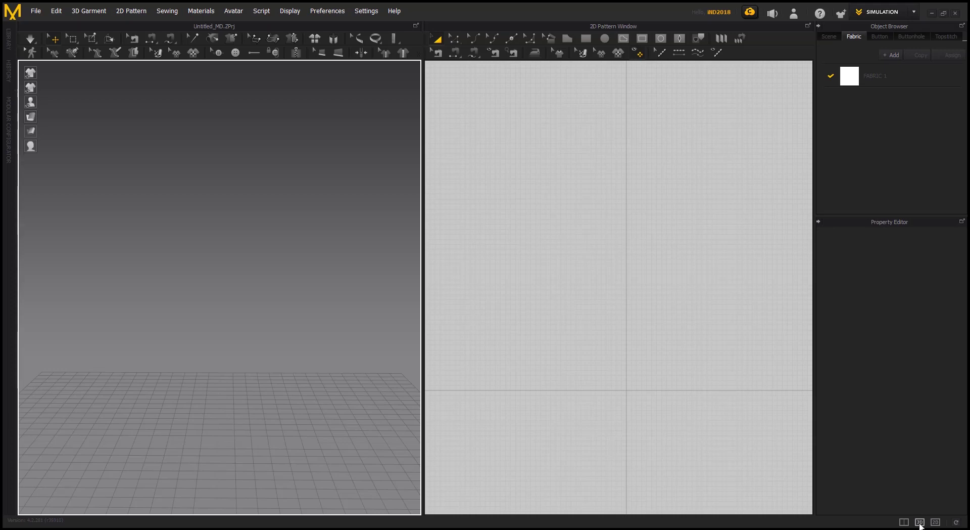
{"action": "left_click", "coordinate": [919, 523]}
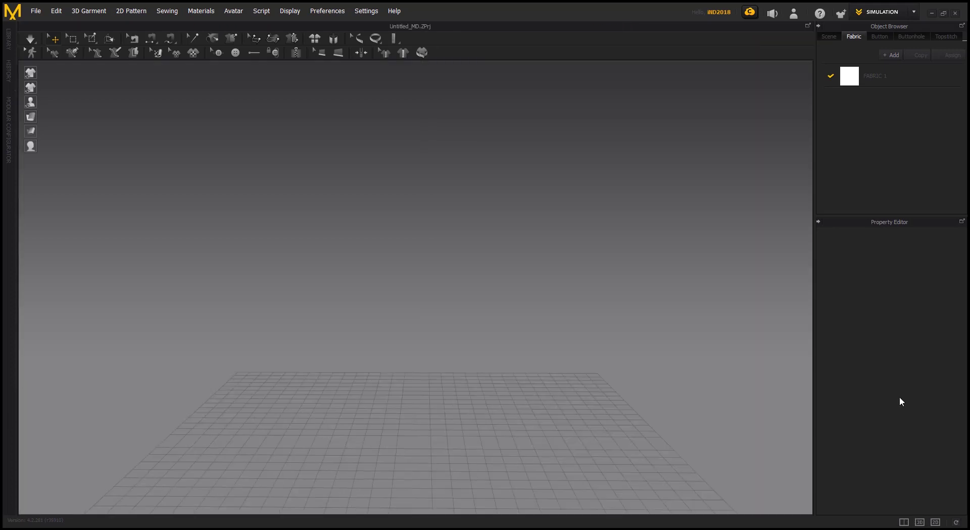
{"action": "left_click", "coordinate": [935, 522]}
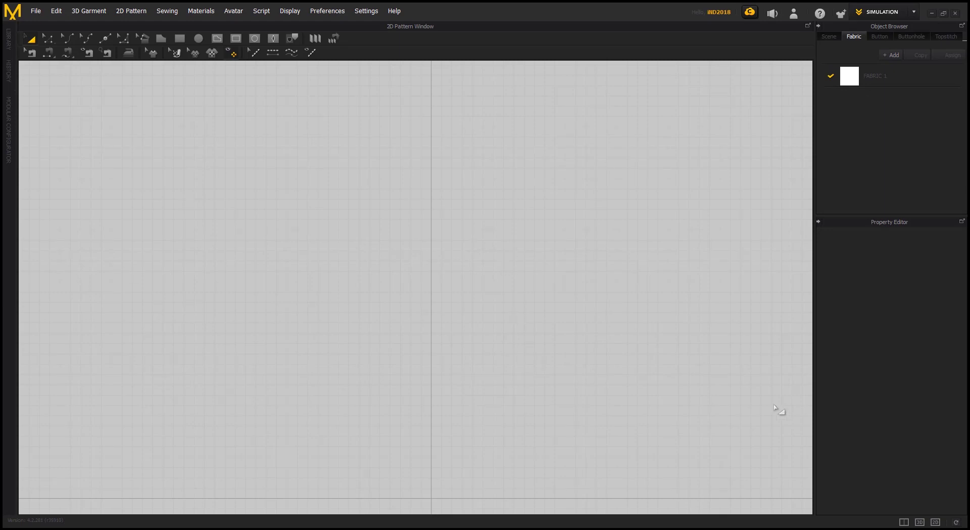
{"action": "left_click", "coordinate": [908, 524]}
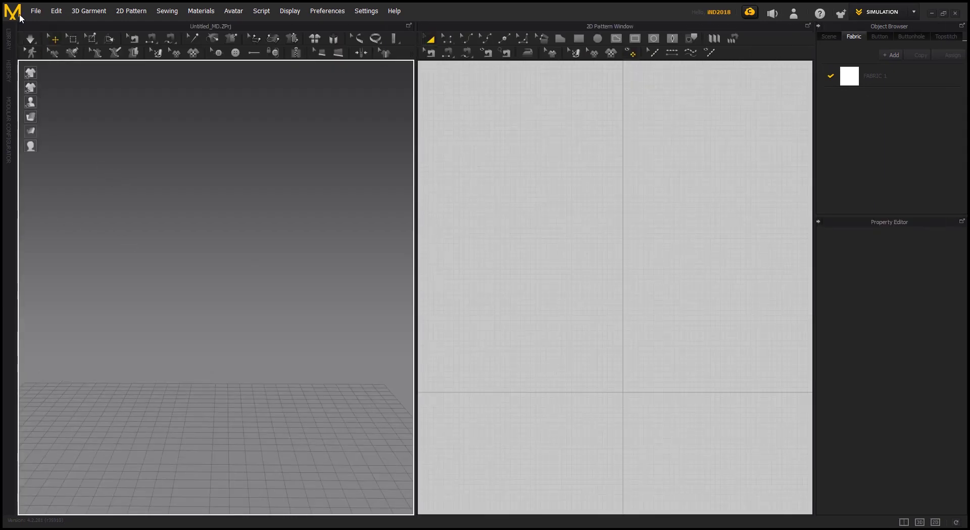
Step: Add the avatar Female_C_V3.avt to the scene and deselect it
{"action": "left_click", "coordinate": [34, 11]}
{"action": "mouse_move", "coordinate": [38, 53]}
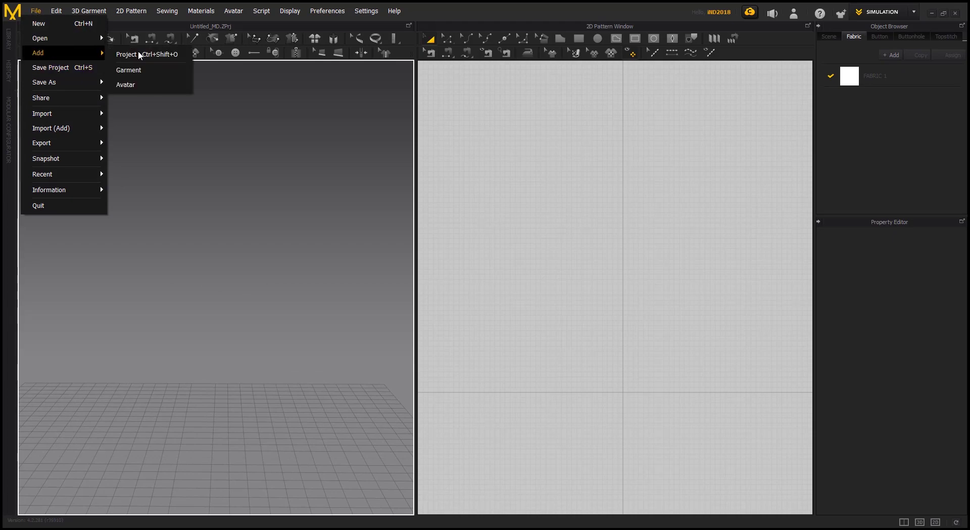
{"action": "left_click", "coordinate": [153, 83]}
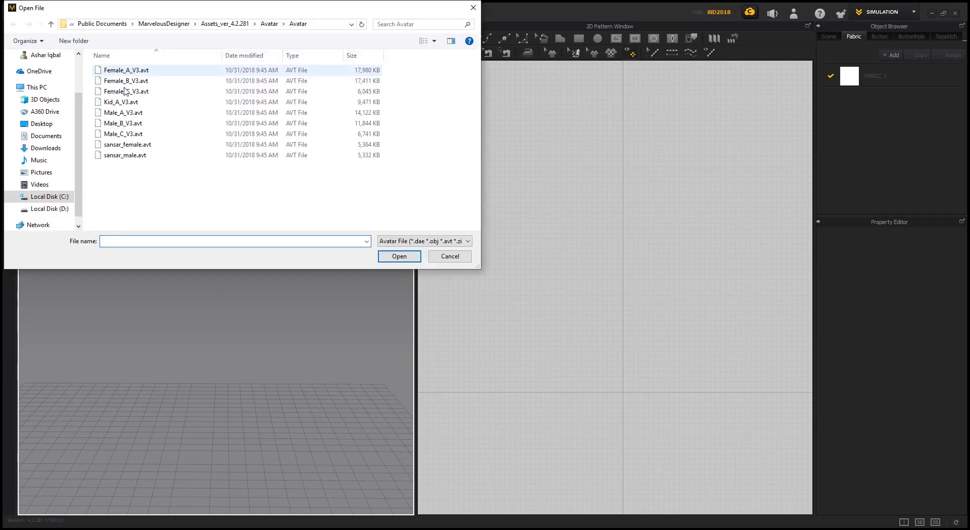
{"action": "left_click", "coordinate": [424, 41]}
{"action": "left_click", "coordinate": [423, 41]}
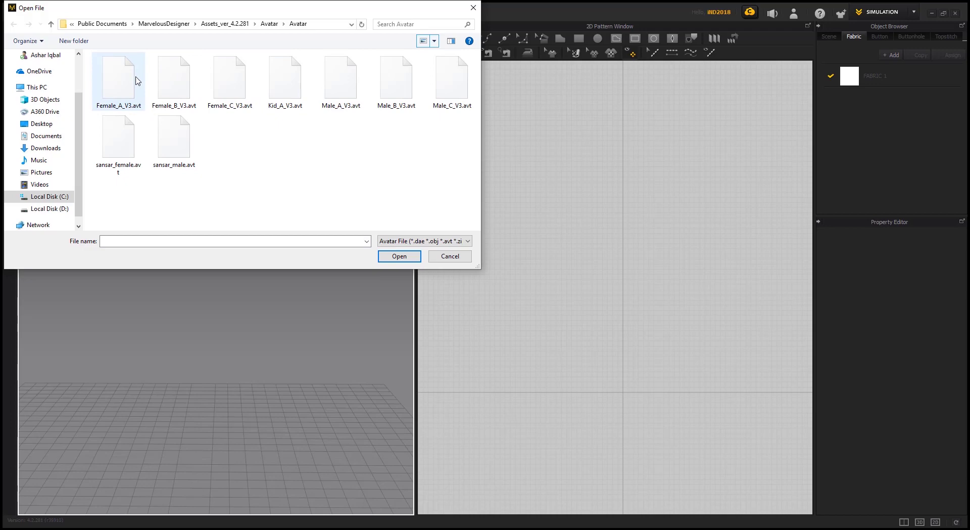
{"action": "double_click", "coordinate": [221, 87]}
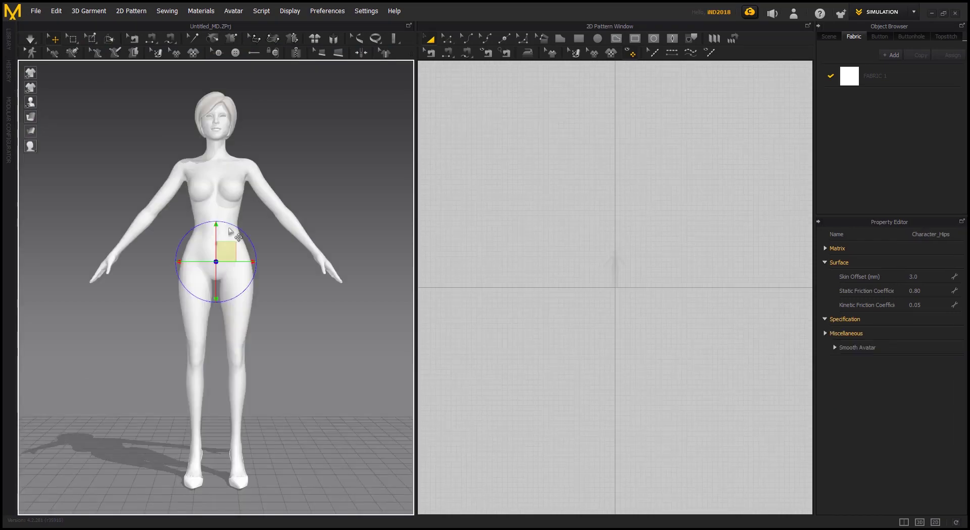
{"action": "left_click", "coordinate": [305, 324]}
{"action": "middle_click_drag", "start_coordinate": [305, 311], "coordinate": [307, 286]}
{"action": "right_click_drag", "start_coordinate": [308, 286], "coordinate": [307, 268]}
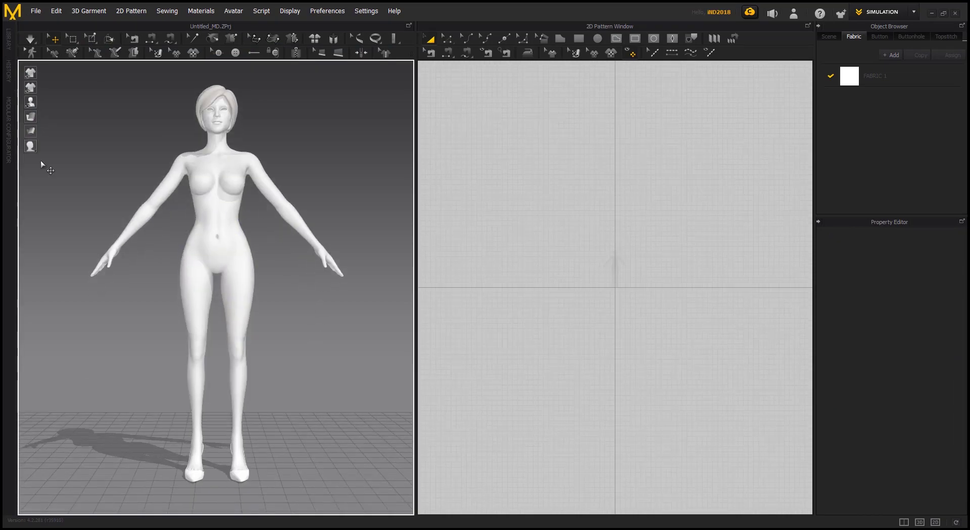
Step: Apply the T-pose with outstretched arms from the library's Female_C poses to the avatar, and collapse the library
{"action": "left_click", "coordinate": [46, 147]}
{"action": "left_click", "coordinate": [48, 147]}
{"action": "left_click", "coordinate": [8, 38]}
{"action": "left_click", "coordinate": [44, 101]}
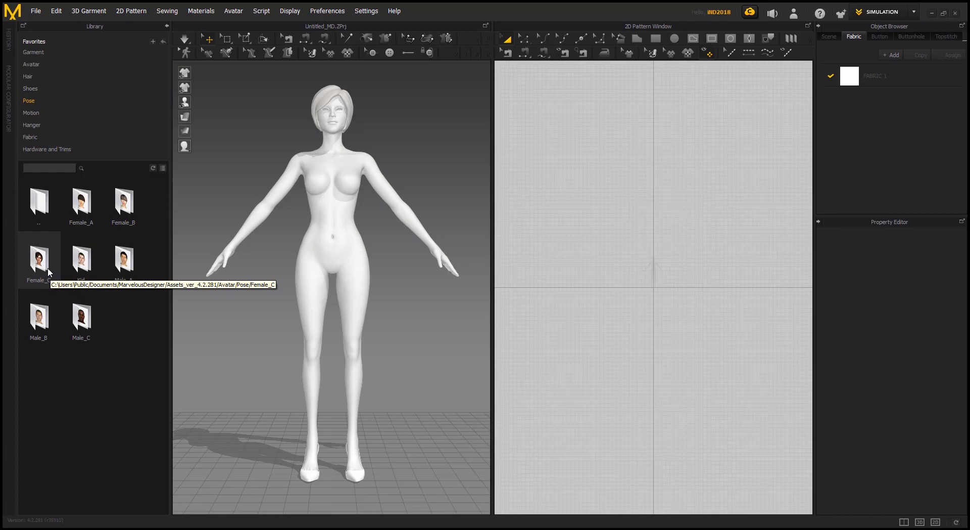
{"action": "left_click", "coordinate": [163, 167]}
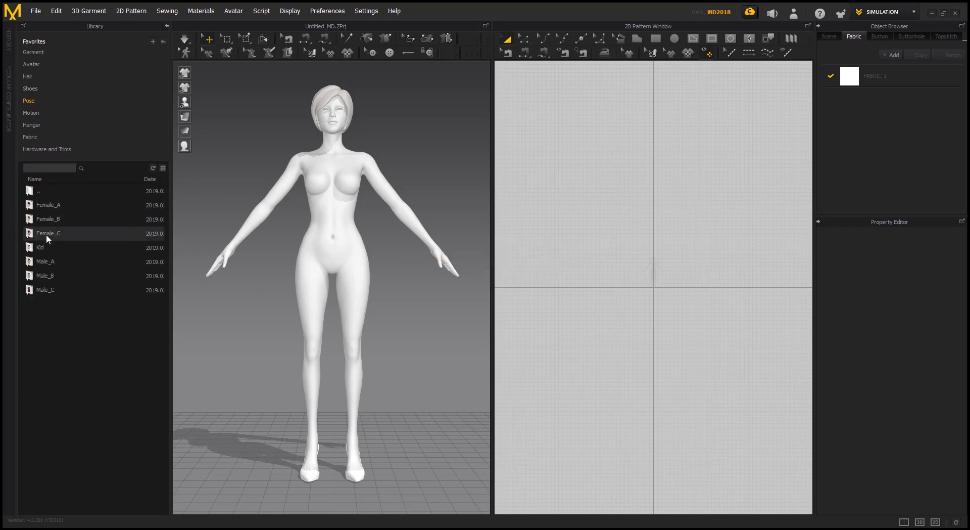
{"action": "double_click", "coordinate": [47, 235]}
{"action": "left_click", "coordinate": [162, 168]}
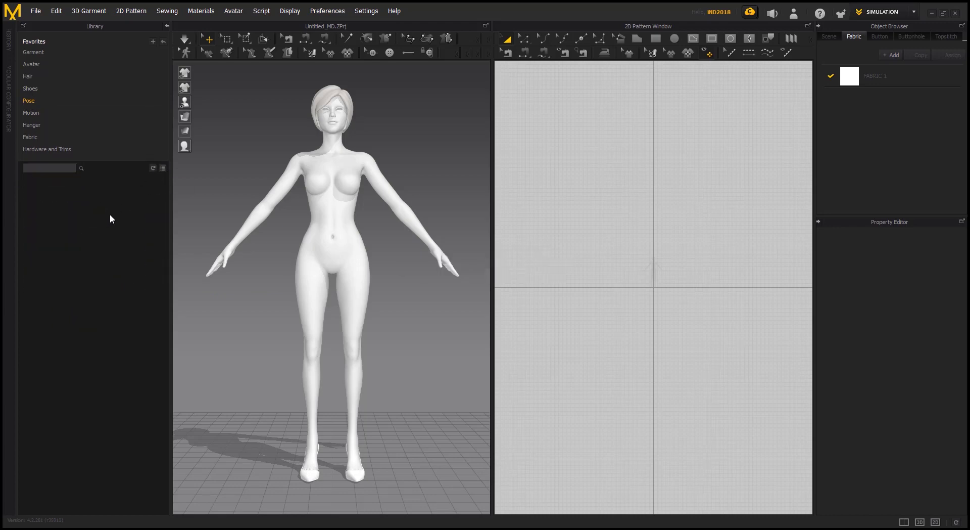
{"action": "left_click_drag", "start_coordinate": [40, 311], "coordinate": [284, 322]}
{"action": "left_click", "coordinate": [166, 26]}
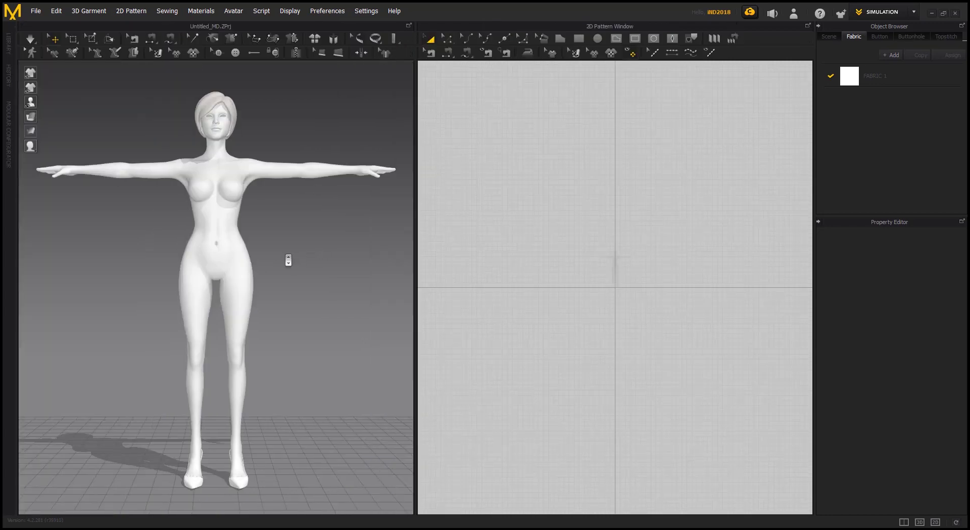
Step: Start a polygon pattern over the avatar silhouette with a sloped neckline about 5.9 in long and a vertical centre line about 30.2 in long
{"action": "scroll", "coordinate": [287, 259], "scroll_direction": "down", "scroll_amount": 2}
{"action": "mouse_move", "coordinate": [288, 259]}
{"action": "middle_mouse_down"}
{"action": "mouse_move", "coordinate": [301, 271]}
{"action": "mouse_move", "coordinate": [284, 252]}
{"action": "middle_mouse_up"}
{"action": "scroll", "coordinate": [300, 272], "scroll_direction": "up", "scroll_amount": 1}
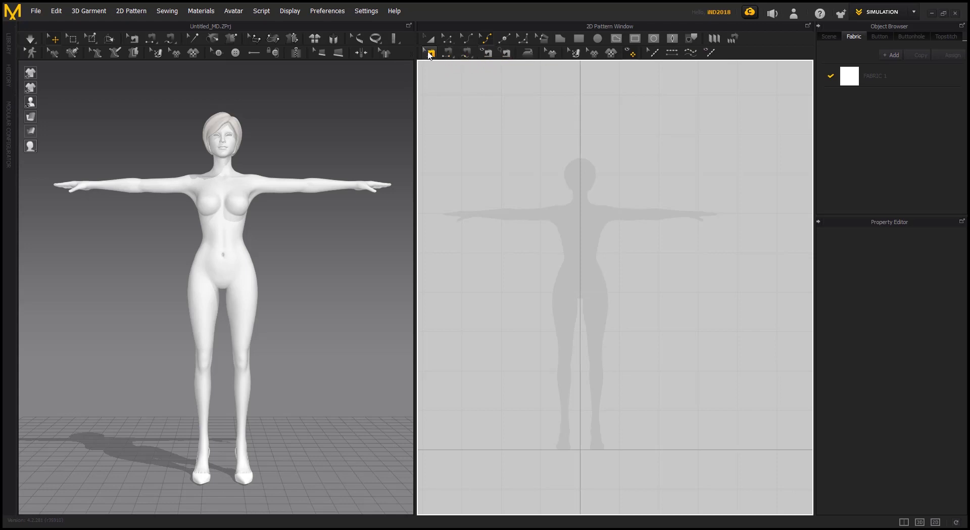
{"action": "left_click", "coordinate": [558, 41]}
{"action": "scroll", "coordinate": [580, 171], "scroll_direction": "up", "scroll_amount": 5}
{"action": "right_click_drag", "start_coordinate": [581, 207], "coordinate": [609, 148]}
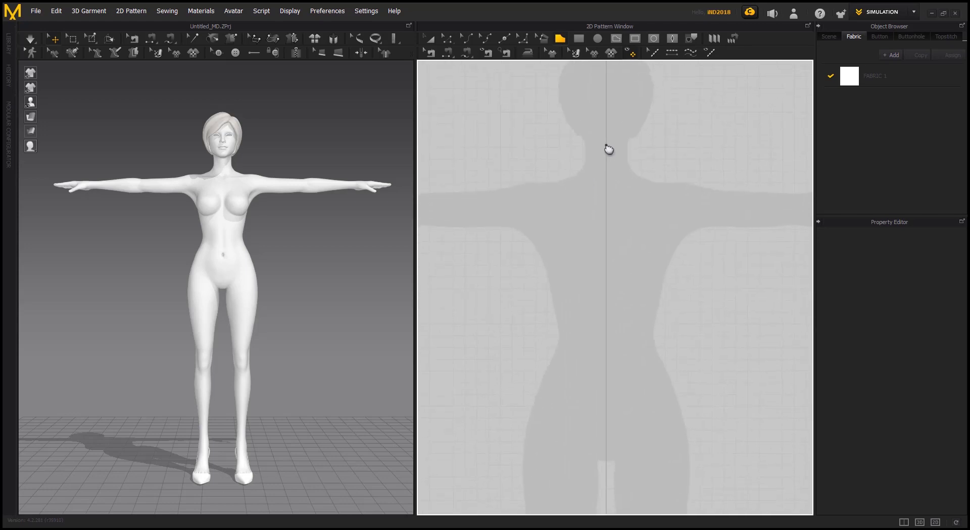
{"action": "left_click", "coordinate": [559, 163]}
{"action": "left_click", "coordinate": [607, 214]}
{"action": "middle_click_drag", "start_coordinate": [629, 268], "coordinate": [633, 116]}
{"action": "left_click", "coordinate": [612, 416]}
Step: Complete the half-front outline with a hem about 6.9 in wide, an angled side edge following the hip and waist, and a short shoulder
{"action": "right_click_drag", "start_coordinate": [617, 423], "coordinate": [623, 376]}
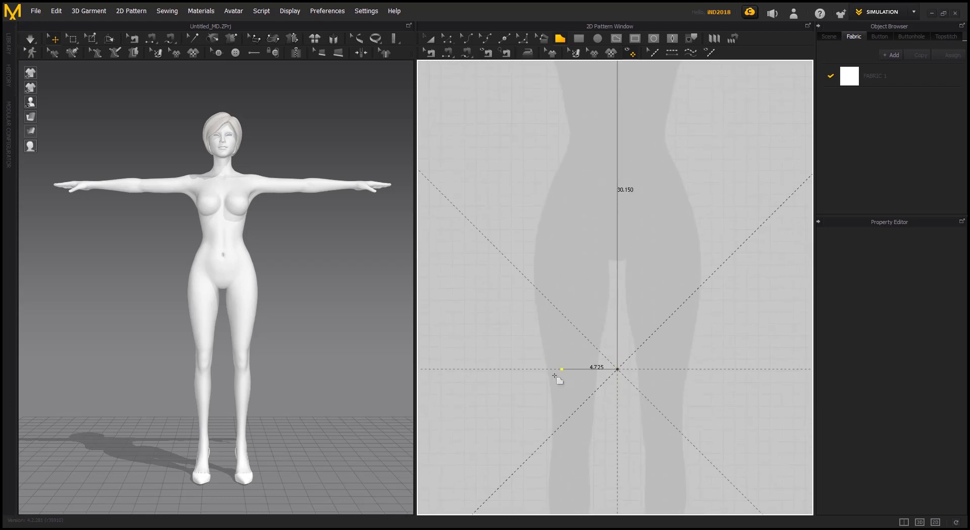
{"action": "left_click", "coordinate": [537, 368]}
{"action": "left_click", "coordinate": [521, 279]}
{"action": "left_click", "coordinate": [536, 187]}
{"action": "middle_click_drag", "start_coordinate": [558, 195], "coordinate": [542, 341]}
{"action": "left_click", "coordinate": [542, 278]}
{"action": "left_click", "coordinate": [527, 208]}
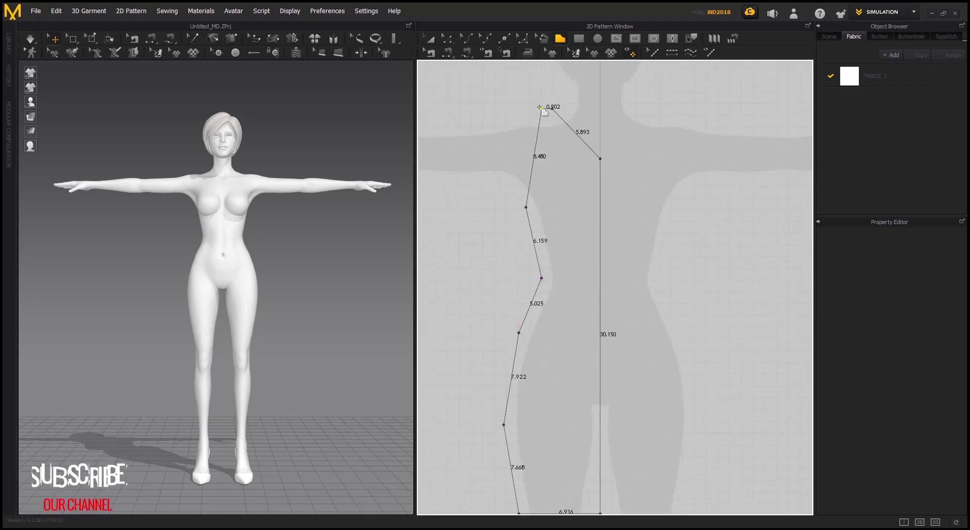
{"action": "left_click", "coordinate": [541, 109]}
Step: Clone the half-front as a Symmetric Pattern (with Sewing) and place the copy beside it, level with the original
{"action": "right_click_drag", "start_coordinate": [320, 239], "coordinate": [314, 263]}
{"action": "scroll", "coordinate": [206, 266], "scroll_direction": "up", "scroll_amount": 3}
{"action": "right_click_drag", "start_coordinate": [206, 267], "coordinate": [214, 266]}
{"action": "scroll", "coordinate": [536, 248], "scroll_direction": "down", "scroll_amount": 1}
{"action": "left_click", "coordinate": [430, 39]}
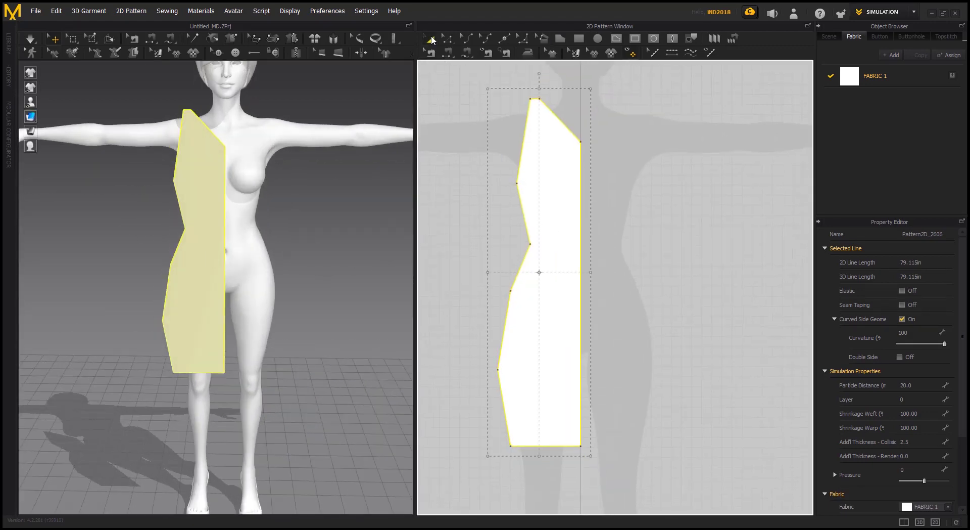
{"action": "right_click", "coordinate": [564, 175]}
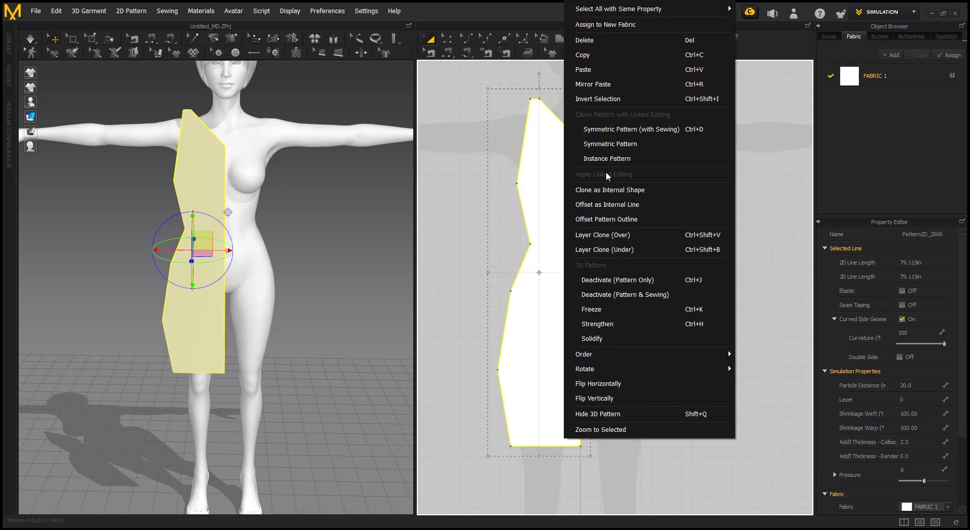
{"action": "left_click", "coordinate": [636, 129]}
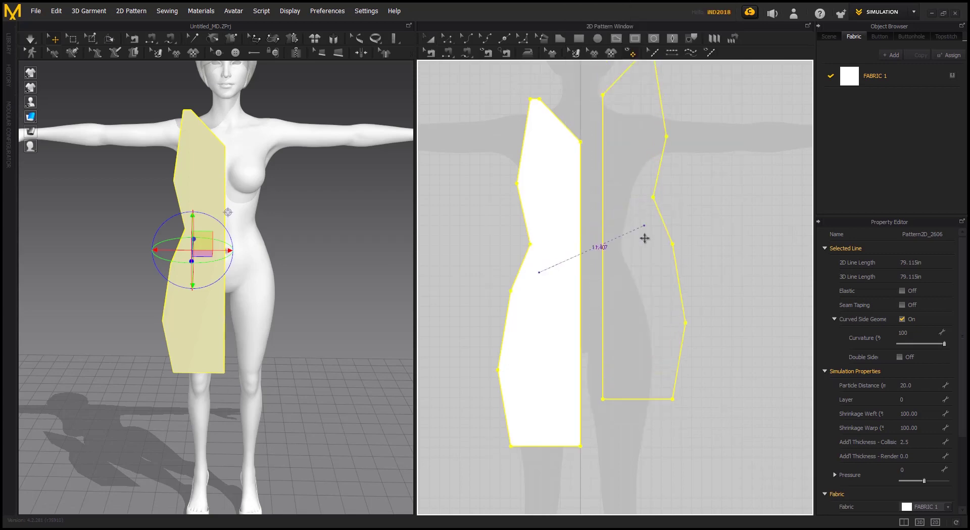
{"action": "left_click", "coordinate": [640, 273]}
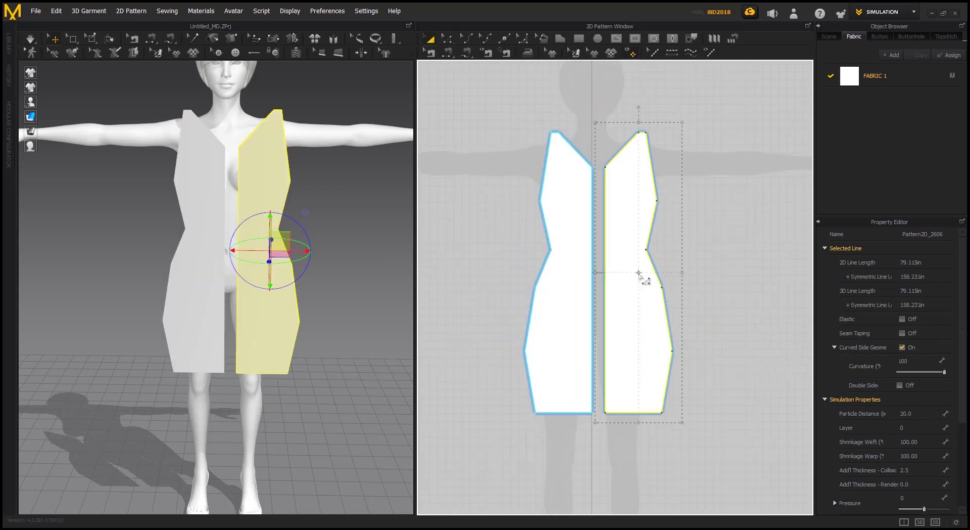
Step: Move the original half-front pattern about 0.9 in horizontally away from its mirrored copy, and deselect it
{"action": "left_click_drag", "start_coordinate": [580, 208], "coordinate": [574, 216]}
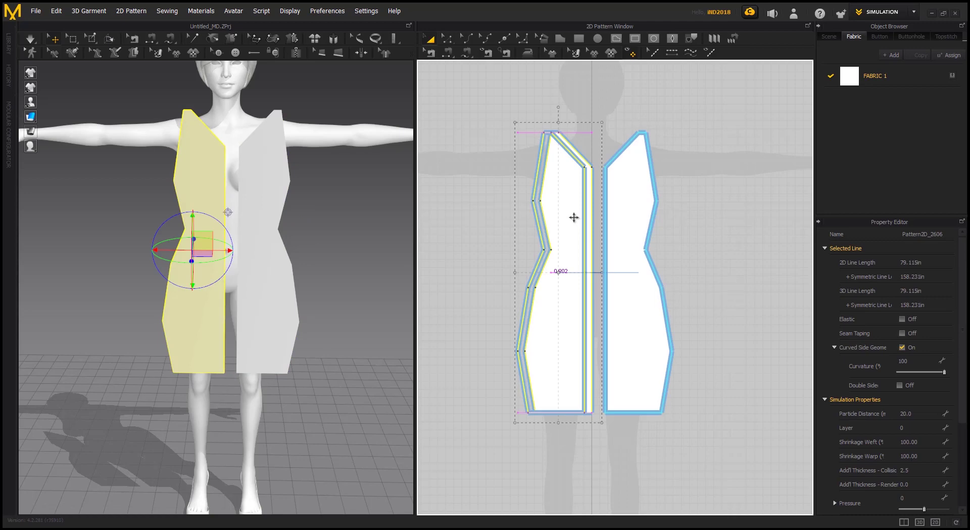
{"action": "left_click", "coordinate": [677, 209]}
{"action": "left_click", "coordinate": [581, 169]}
{"action": "left_click", "coordinate": [448, 39]}
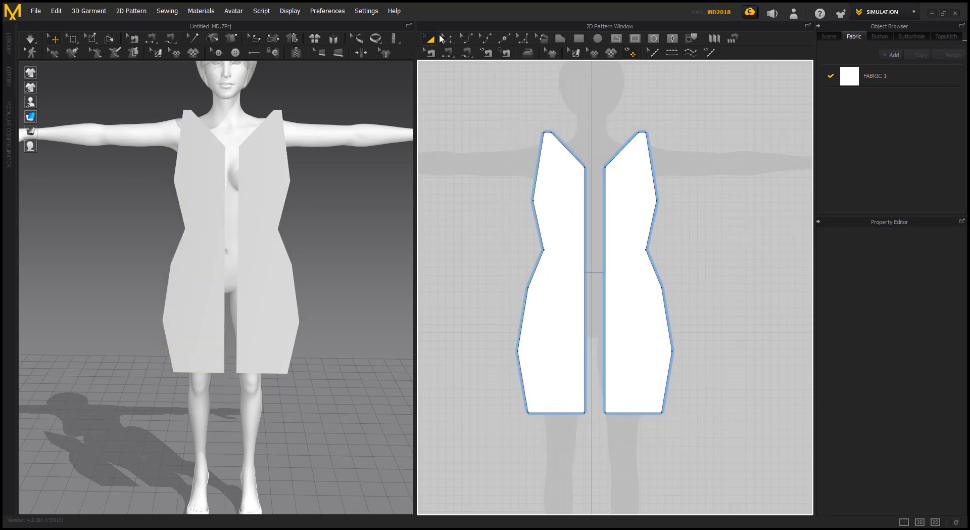
{"action": "key", "text": "a"}
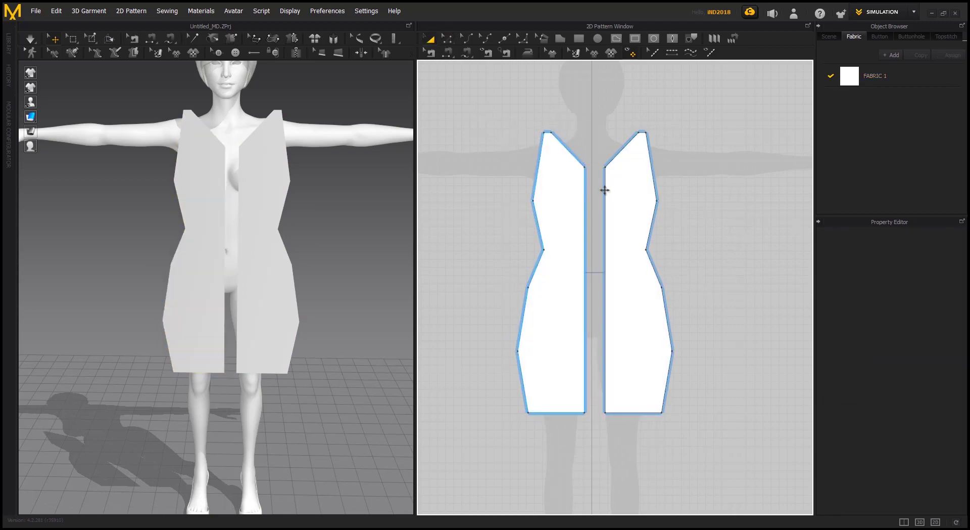
Step: Sew the centre edge of one half-front to the centre edge of its mirrored copy
{"action": "left_click", "coordinate": [446, 51]}
{"action": "left_click", "coordinate": [585, 195]}
{"action": "left_click", "coordinate": [605, 194]}
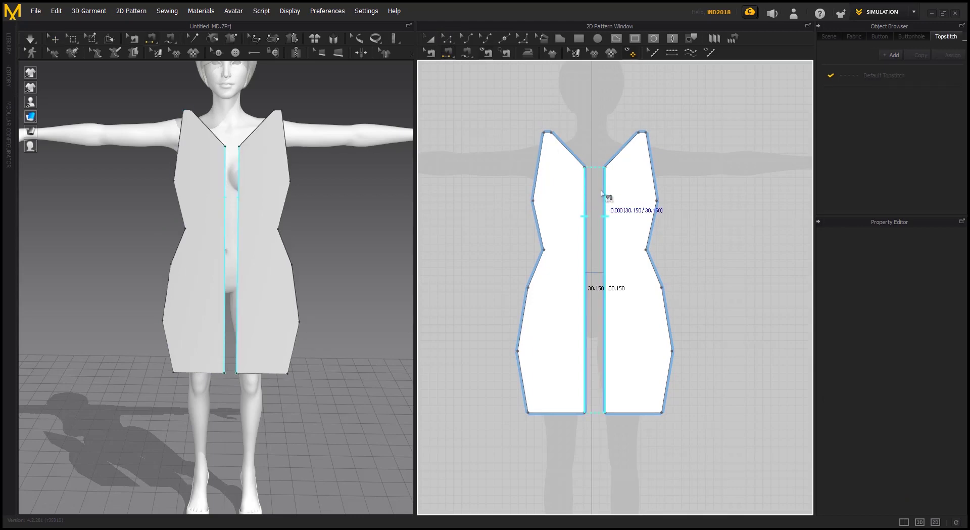
Step: Move the mirrored front halves horizontally toward each other until only a narrow gap separates their centre edges, and deselect them
{"action": "key", "text": "a"}
{"action": "scroll", "coordinate": [637, 180], "scroll_direction": "up", "scroll_amount": 5}
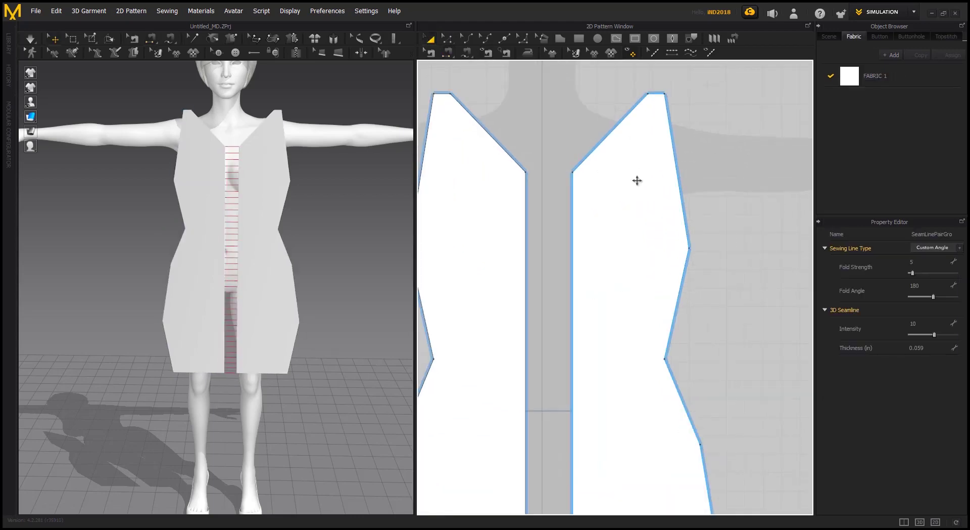
{"action": "left_click", "coordinate": [618, 214]}
{"action": "left_click_drag", "start_coordinate": [617, 214], "coordinate": [600, 214]}
{"action": "left_click_drag", "start_coordinate": [486, 225], "coordinate": [496, 225]}
{"action": "left_click", "coordinate": [618, 222]}
{"action": "left_click_drag", "start_coordinate": [619, 222], "coordinate": [613, 222]}
{"action": "left_click", "coordinate": [702, 199]}
Step: Copy both front halves together and paste the duplicates about 32 in to their side, level with the originals, as back pieces
{"action": "scroll", "coordinate": [601, 212], "scroll_direction": "down", "scroll_amount": 8}
{"action": "left_click_drag", "start_coordinate": [680, 340], "coordinate": [530, 121]}
{"action": "right_click", "coordinate": [564, 209]}
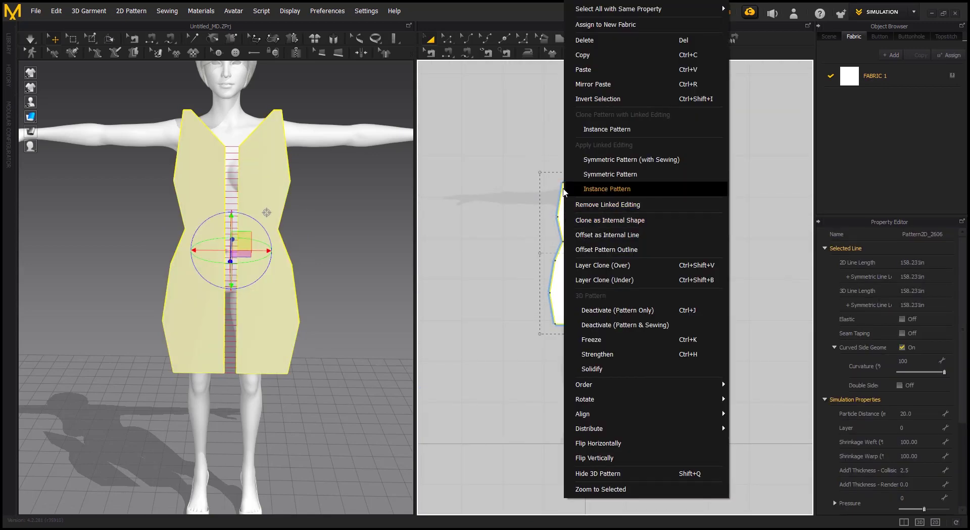
{"action": "left_click", "coordinate": [586, 62]}
{"action": "key", "text": "ctrl+v"}
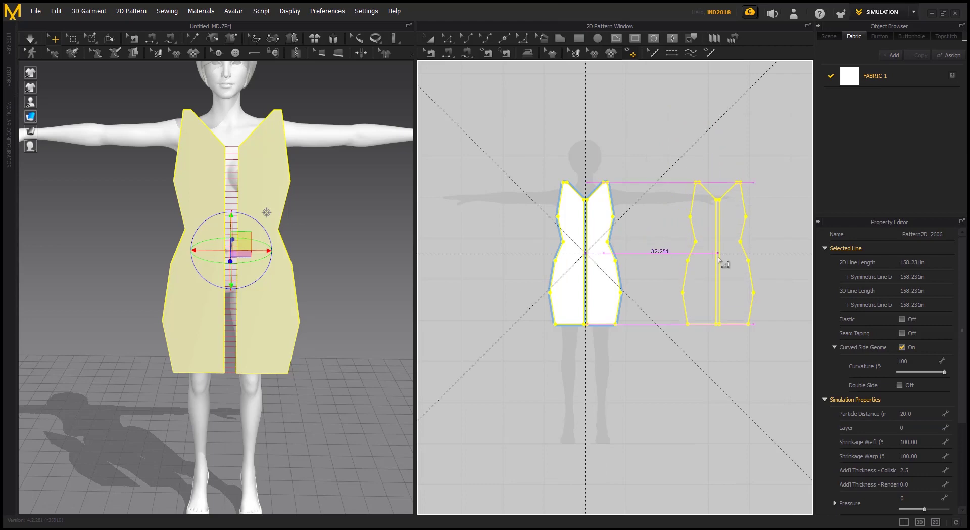
{"action": "left_click", "coordinate": [687, 255]}
Step: Move the pasted back pair in the 3D scene so that it stands directly behind the avatar
{"action": "scroll", "coordinate": [312, 243], "scroll_direction": "down", "scroll_amount": 2}
{"action": "right_click_drag", "start_coordinate": [312, 242], "coordinate": [272, 263]}
{"action": "scroll", "coordinate": [290, 255], "scroll_direction": "down", "scroll_amount": 3}
{"action": "right_click_drag", "start_coordinate": [320, 289], "coordinate": [256, 270]}
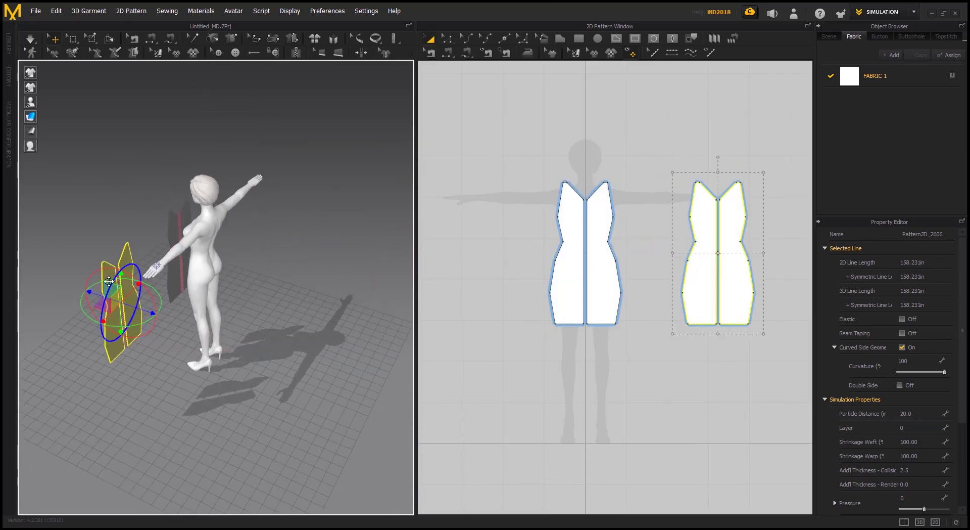
{"action": "left_click_drag", "start_coordinate": [141, 307], "coordinate": [221, 253]}
{"action": "scroll", "coordinate": [222, 254], "scroll_direction": "up", "scroll_amount": 4}
{"action": "right_click_drag", "start_coordinate": [224, 255], "coordinate": [309, 258]}
{"action": "middle_click_drag", "start_coordinate": [120, 259], "coordinate": [263, 275]}
{"action": "right_click_drag", "start_coordinate": [263, 275], "coordinate": [328, 298]}
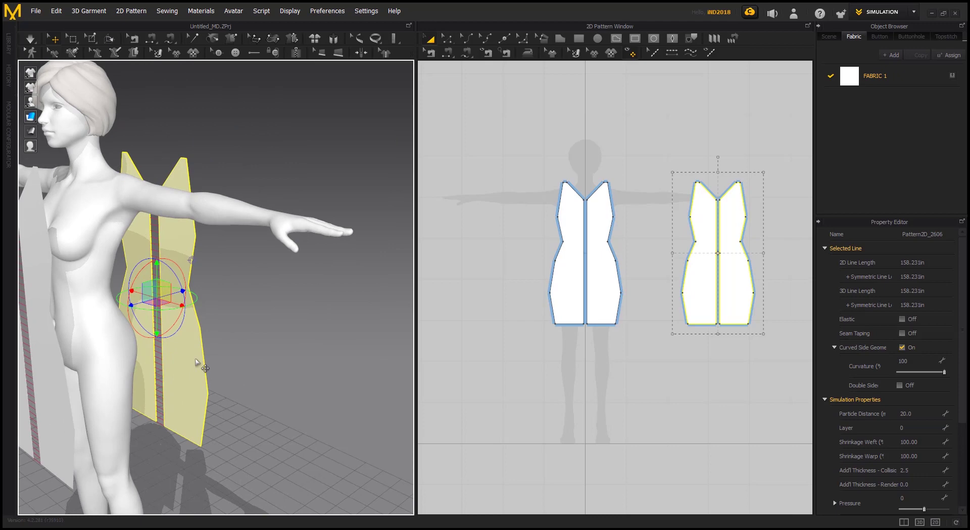
{"action": "mouse_move", "coordinate": [202, 365]}
{"action": "right_mouse_down"}
{"action": "mouse_move", "coordinate": [176, 325]}
{"action": "mouse_move", "coordinate": [208, 348]}
{"action": "right_mouse_up"}
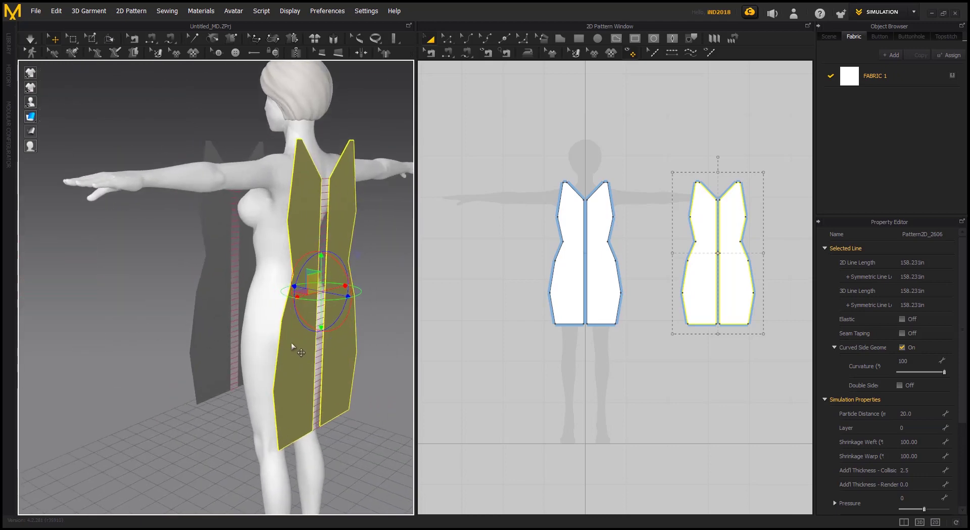
Step: Flip the back pair horizontally in 3D so that its outer side faces away from the avatar
{"action": "right_click_drag", "start_coordinate": [291, 342], "coordinate": [247, 344]}
{"action": "right_click", "coordinate": [226, 351]}
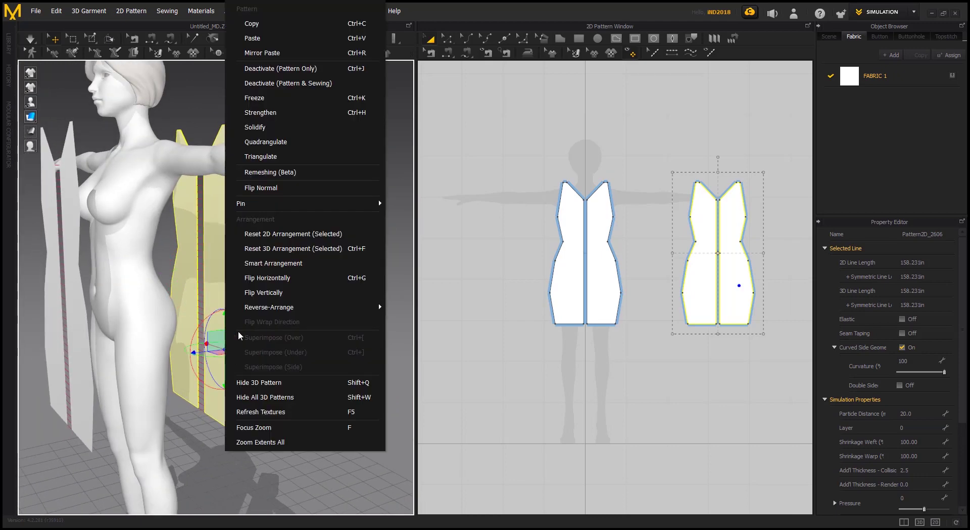
{"action": "left_click", "coordinate": [260, 283]}
Step: Move the back pair closer to the avatar's back, check its alignment with the front, and deselect it
{"action": "right_click_drag", "start_coordinate": [260, 285], "coordinate": [202, 298]}
{"action": "right_click_drag", "start_coordinate": [200, 259], "coordinate": [269, 356]}
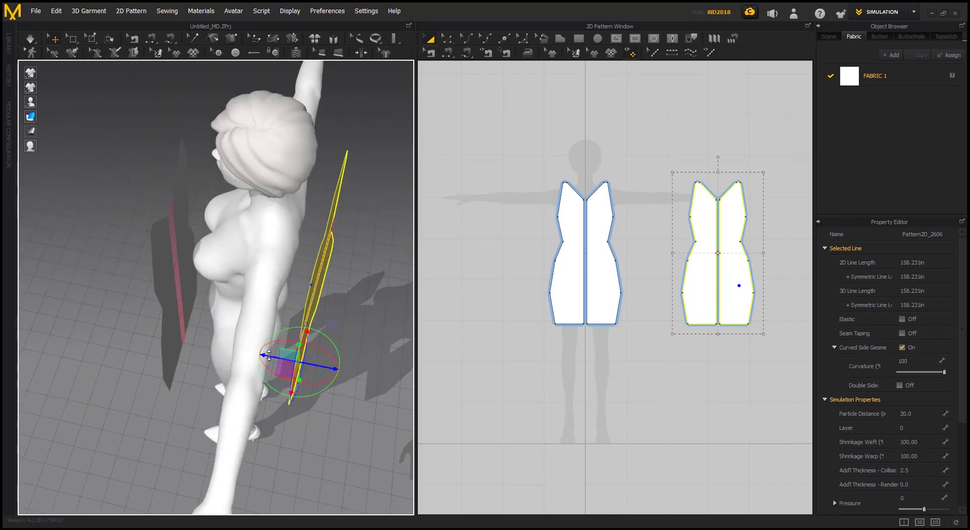
{"action": "left_click_drag", "start_coordinate": [269, 355], "coordinate": [254, 353]}
{"action": "right_click_drag", "start_coordinate": [254, 352], "coordinate": [546, 308]}
{"action": "right_click_drag", "start_coordinate": [126, 199], "coordinate": [271, 368]}
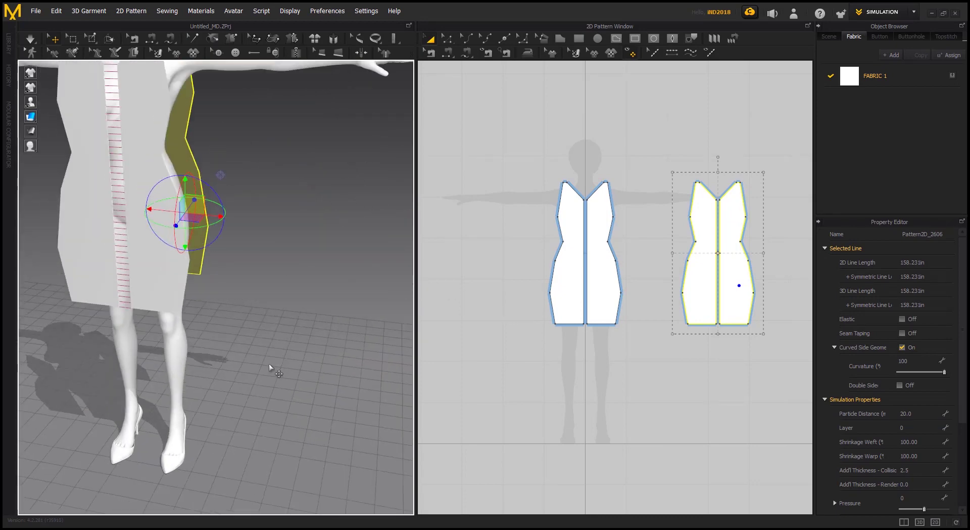
{"action": "scroll", "coordinate": [269, 363], "scroll_direction": "down", "scroll_amount": 5}
{"action": "right_click_drag", "start_coordinate": [298, 317], "coordinate": [308, 337]}
{"action": "left_click", "coordinate": [537, 233]}
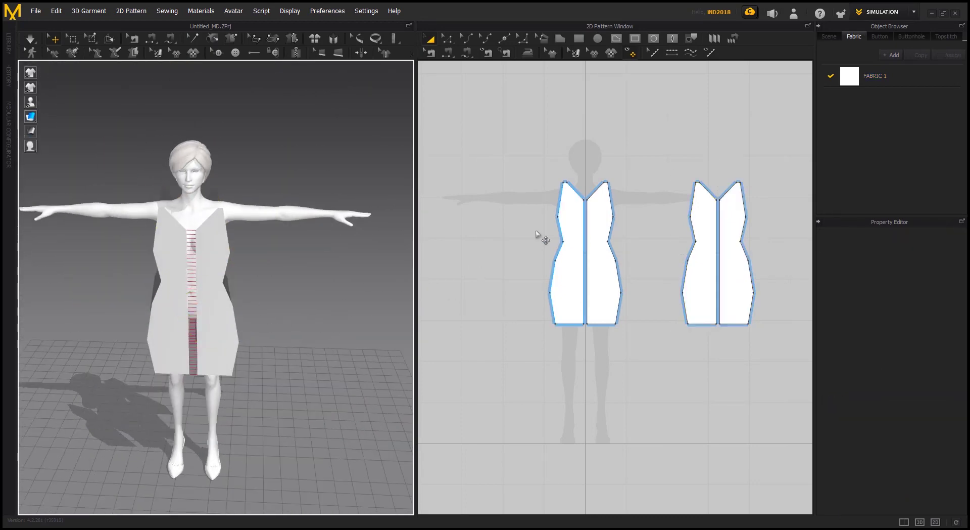
Step: Sew the front side edges to the matching back side edges with Segment Sewing, segment by segment from underarm to hem
{"action": "left_click", "coordinate": [447, 53]}
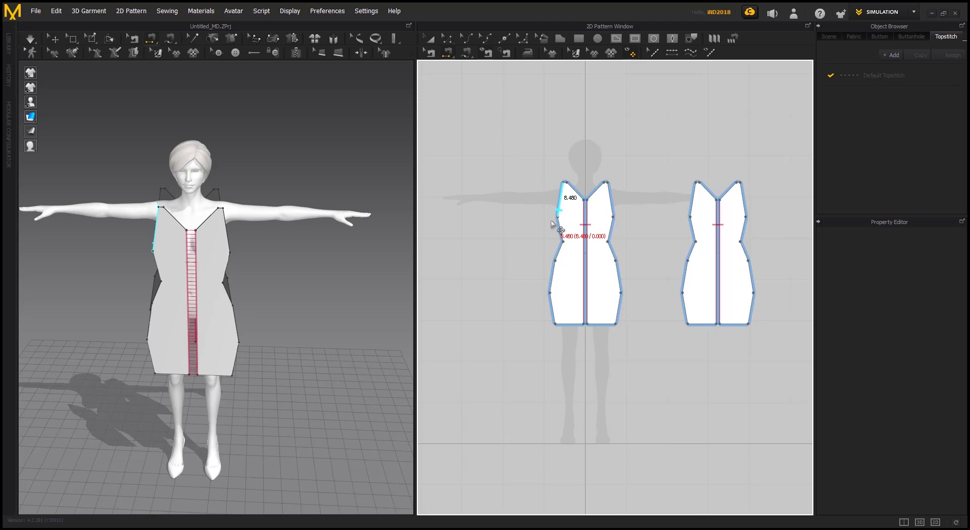
{"action": "left_click", "coordinate": [555, 235]}
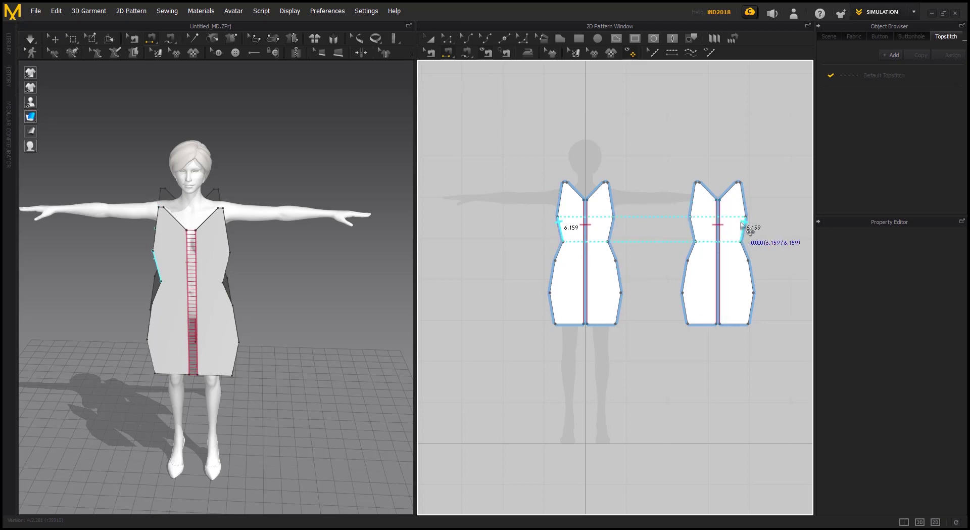
{"action": "left_click", "coordinate": [751, 231]}
{"action": "right_click_drag", "start_coordinate": [303, 313], "coordinate": [226, 284]}
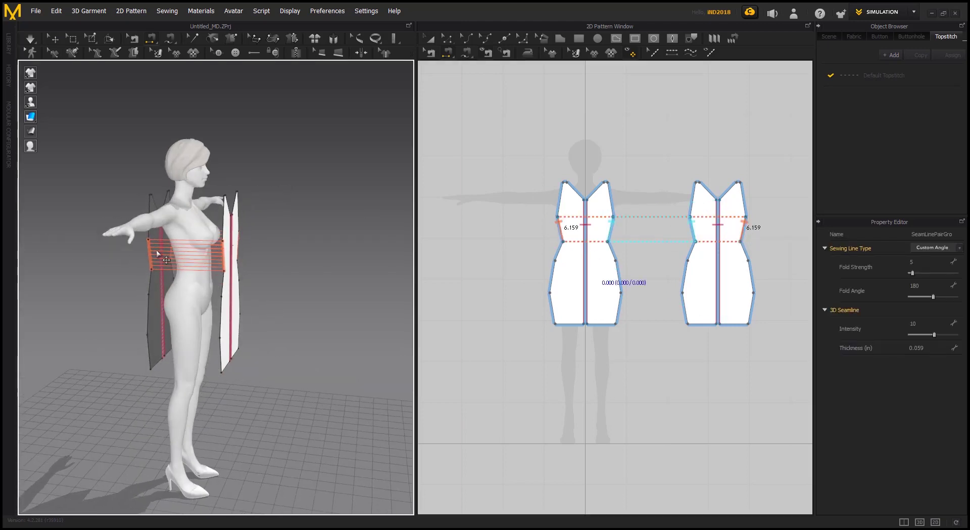
{"action": "left_click", "coordinate": [560, 252]}
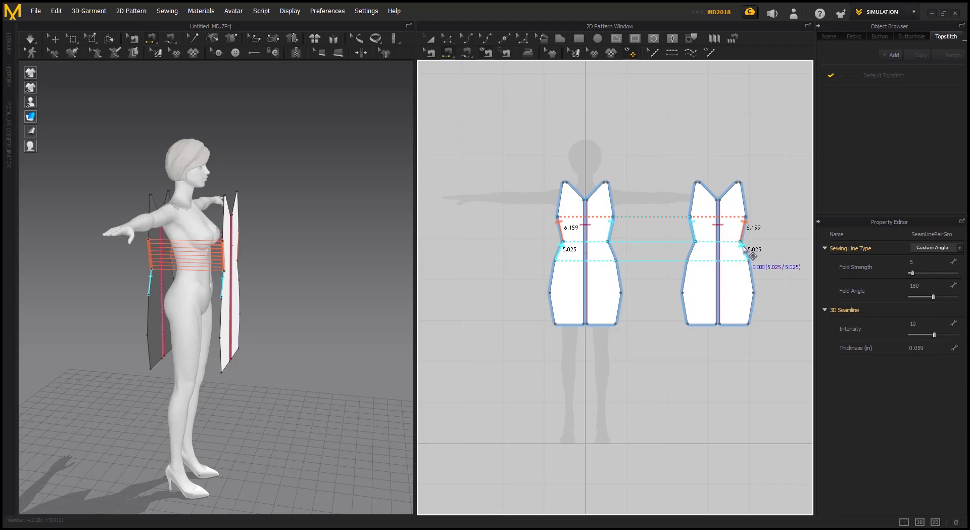
{"action": "left_click", "coordinate": [753, 256]}
{"action": "left_click", "coordinate": [553, 276]}
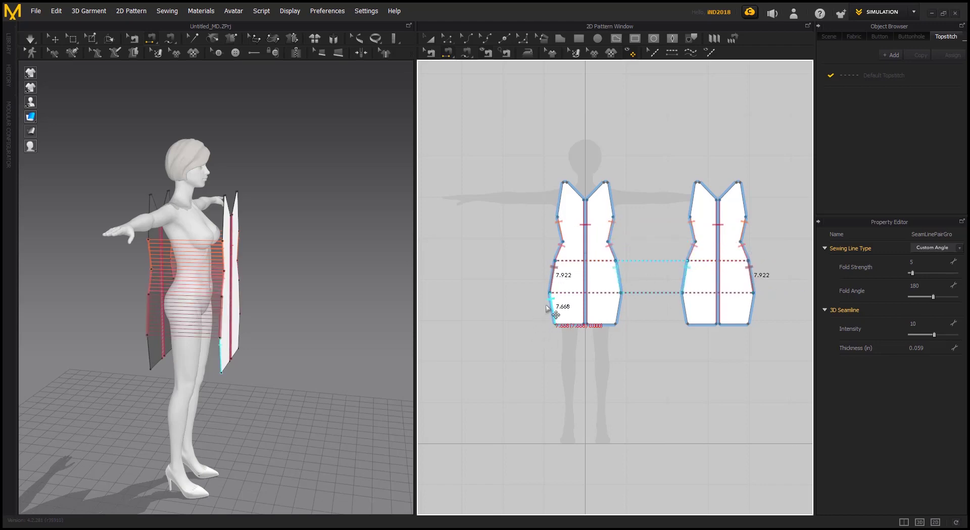
{"action": "left_click", "coordinate": [747, 305]}
{"action": "right_click_drag", "start_coordinate": [174, 281], "coordinate": [79, 279]}
{"action": "scroll", "coordinate": [252, 294], "scroll_direction": "up", "scroll_amount": 4}
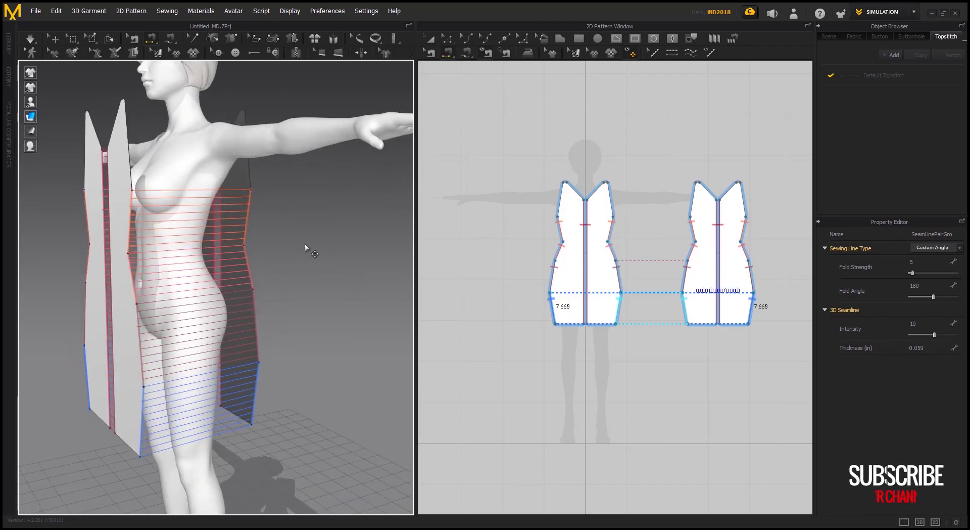
Step: Sew the short shoulder edges of the front pieces to the matching shoulder edges of the back pieces
{"action": "right_click_drag", "start_coordinate": [304, 244], "coordinate": [356, 329]}
{"action": "scroll", "coordinate": [568, 176], "scroll_direction": "up", "scroll_amount": 5}
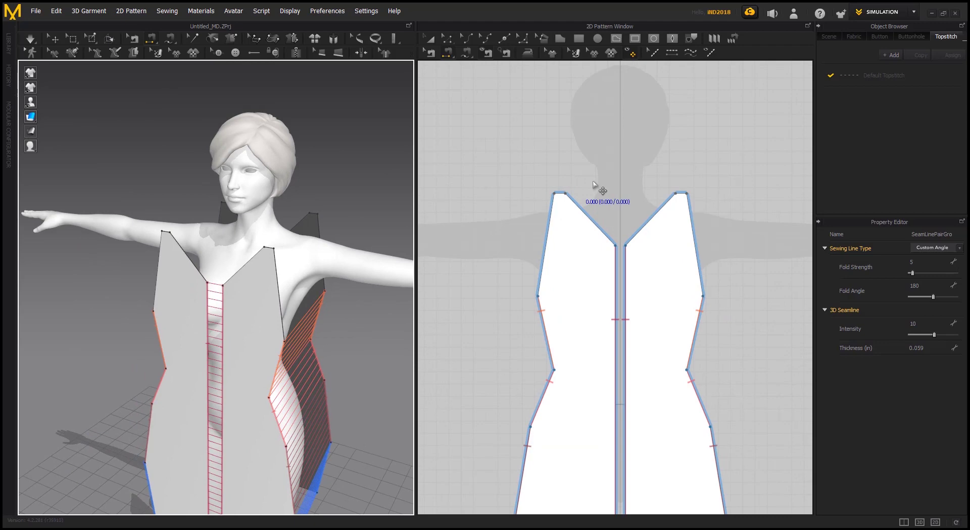
{"action": "middle_click_drag", "start_coordinate": [581, 185], "coordinate": [516, 177]}
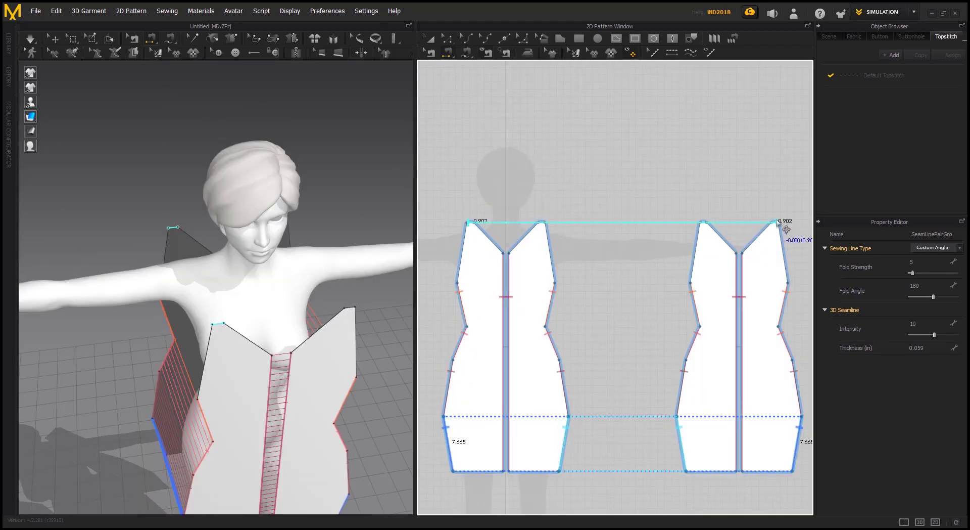
{"action": "left_click", "coordinate": [777, 222]}
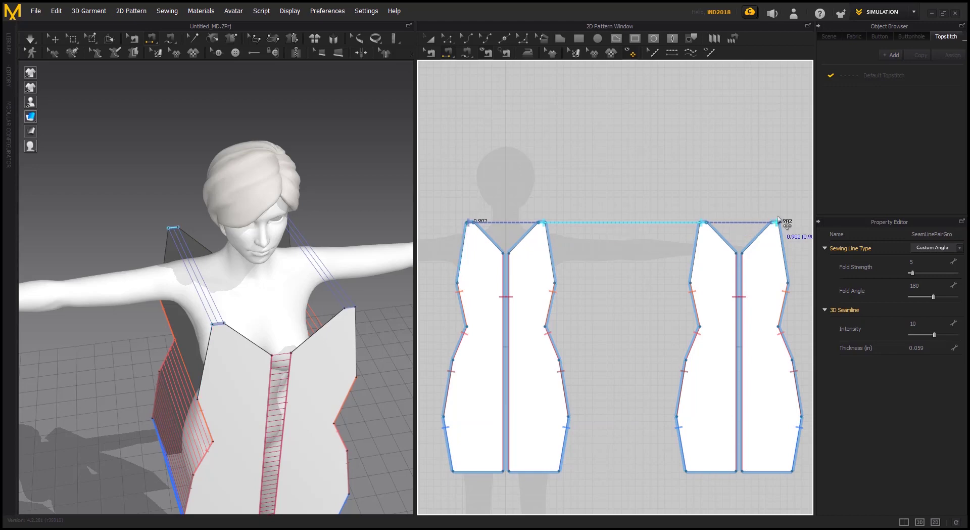
{"action": "right_click_drag", "start_coordinate": [372, 218], "coordinate": [347, 203]}
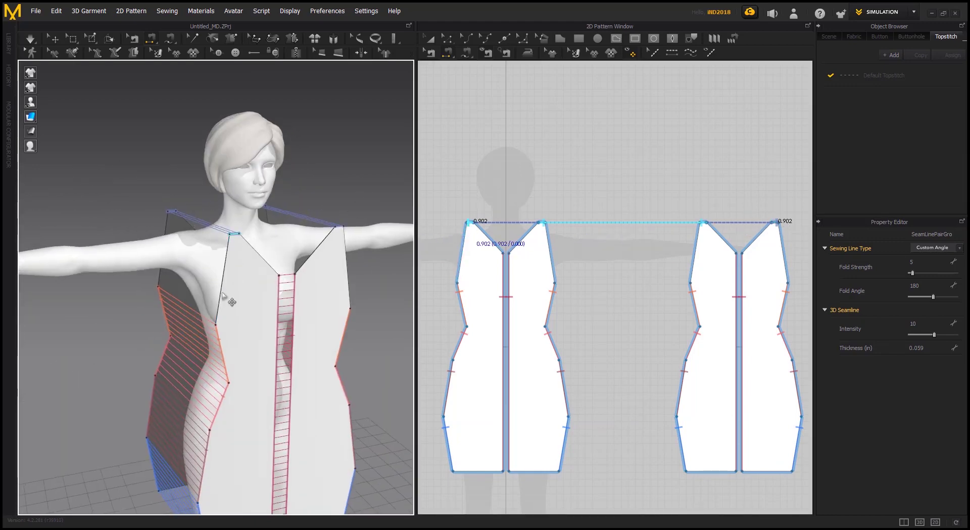
Step: Leave sewing mode and run the simulation to drape the dress onto the avatar
{"action": "left_click", "coordinate": [54, 39]}
{"action": "left_click", "coordinate": [327, 195]}
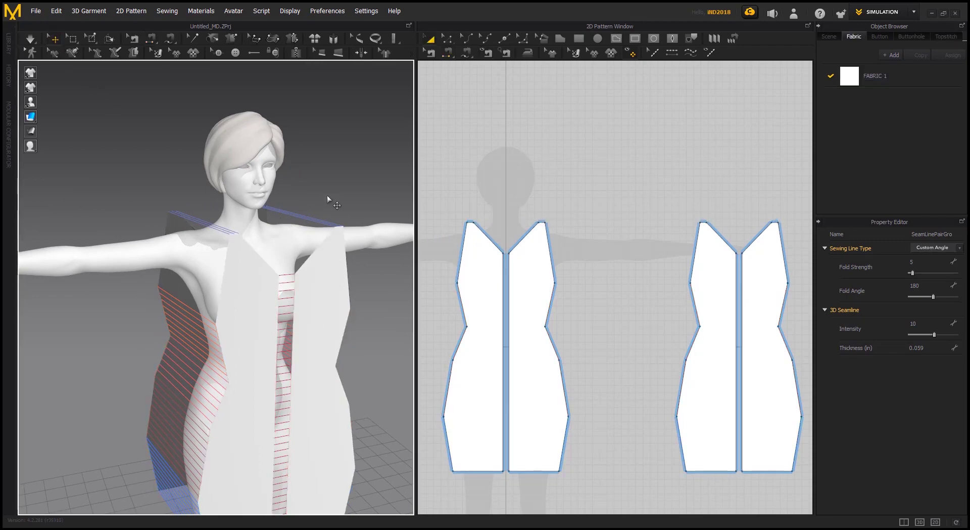
{"action": "scroll", "coordinate": [328, 195], "scroll_direction": "down", "scroll_amount": 2}
{"action": "left_click", "coordinate": [31, 39]}
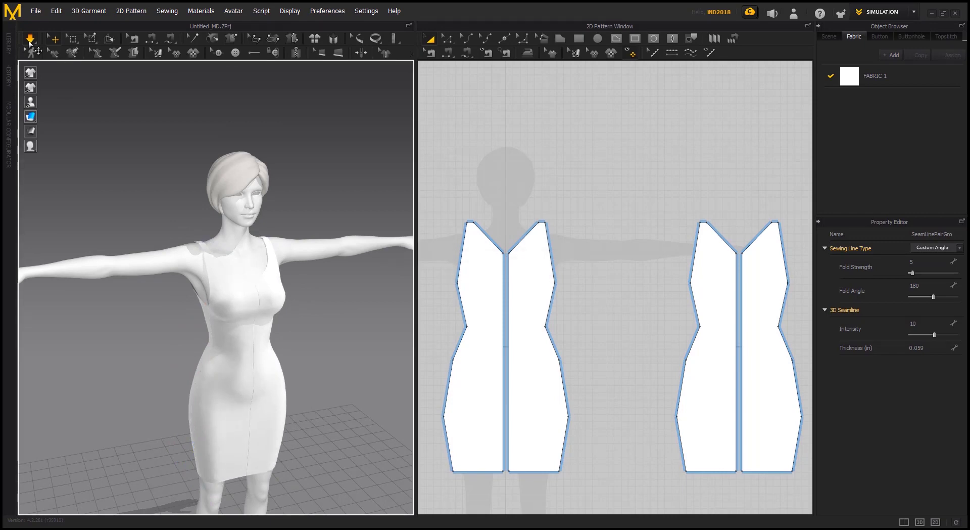
Step: Inspect the draped dress from several angles, pulling its fabric at the side of the waist to test the fit
{"action": "scroll", "coordinate": [178, 349], "scroll_direction": "up", "scroll_amount": 3}
{"action": "right_click_drag", "start_coordinate": [177, 349], "coordinate": [237, 369]}
{"action": "middle_click_drag", "start_coordinate": [237, 369], "coordinate": [244, 197]}
{"action": "right_click_drag", "start_coordinate": [203, 279], "coordinate": [130, 270]}
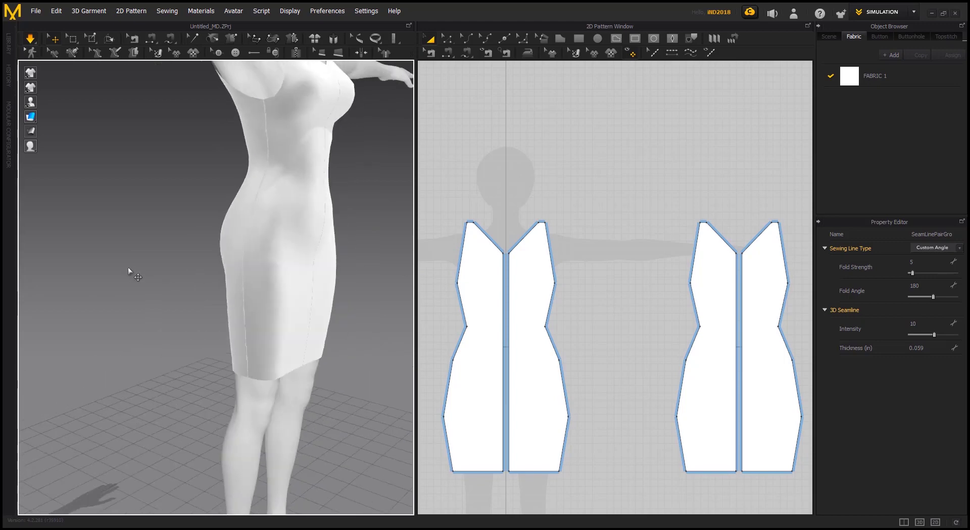
{"action": "scroll", "coordinate": [167, 215], "scroll_direction": "up", "scroll_amount": 2}
{"action": "left_click_drag", "start_coordinate": [239, 193], "coordinate": [167, 223]}
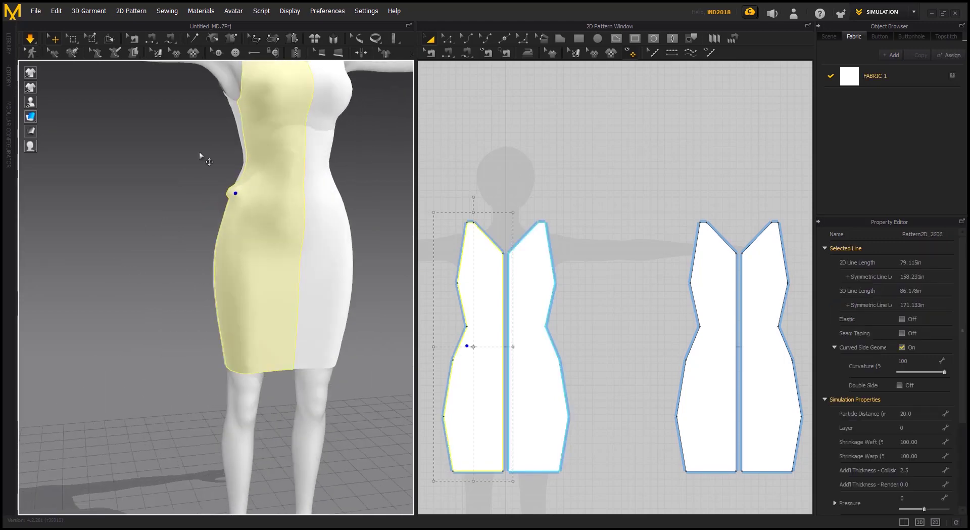
{"action": "right_click_drag", "start_coordinate": [231, 143], "coordinate": [263, 230]}
{"action": "left_click_drag", "start_coordinate": [275, 229], "coordinate": [359, 245]}
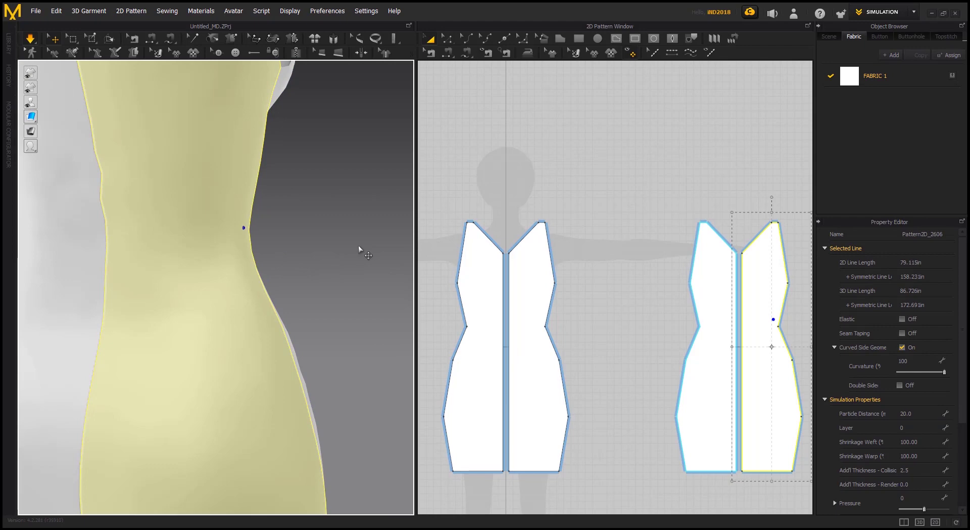
{"action": "right_click_drag", "start_coordinate": [359, 244], "coordinate": [168, 244]}
{"action": "scroll", "coordinate": [143, 228], "scroll_direction": "down", "scroll_amount": 8}
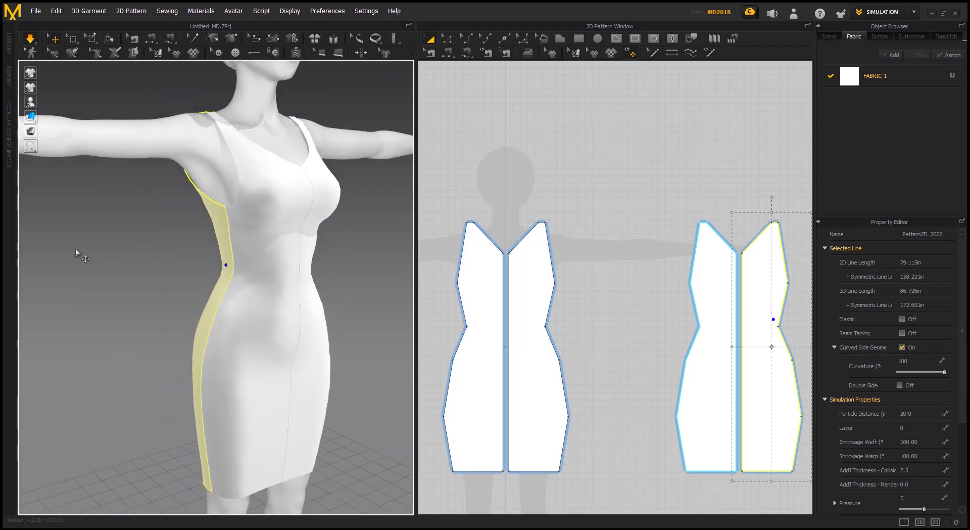
Step: Convert the waist, upper hip and lower hip points on the front pattern's side edge to curve points
{"action": "right_click_drag", "start_coordinate": [75, 248], "coordinate": [69, 175]}
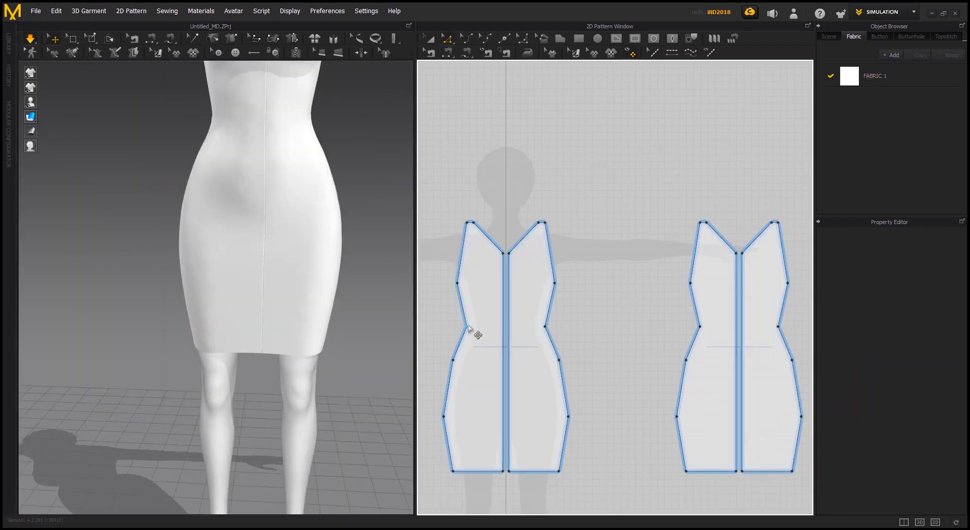
{"action": "right_click", "coordinate": [467, 326]}
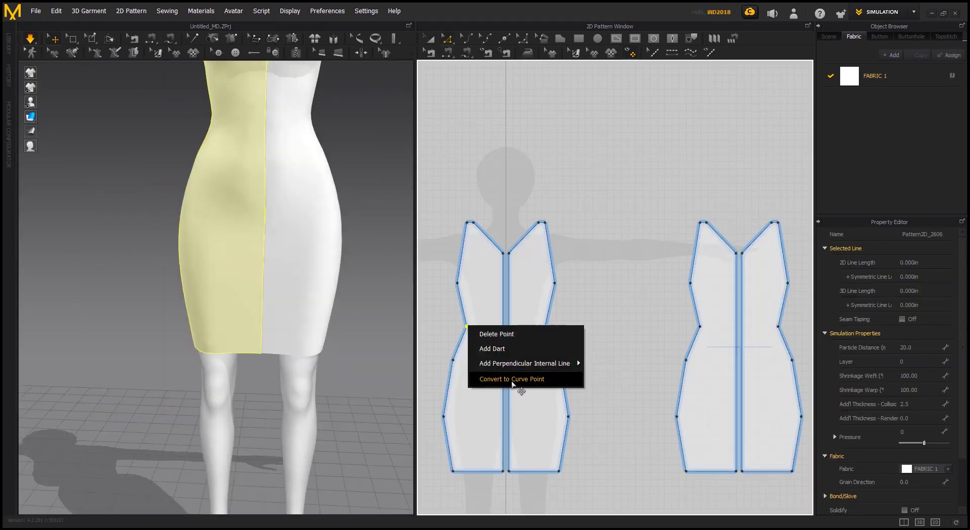
{"action": "left_click", "coordinate": [518, 381]}
{"action": "right_click", "coordinate": [453, 361]}
{"action": "left_click", "coordinate": [480, 414]}
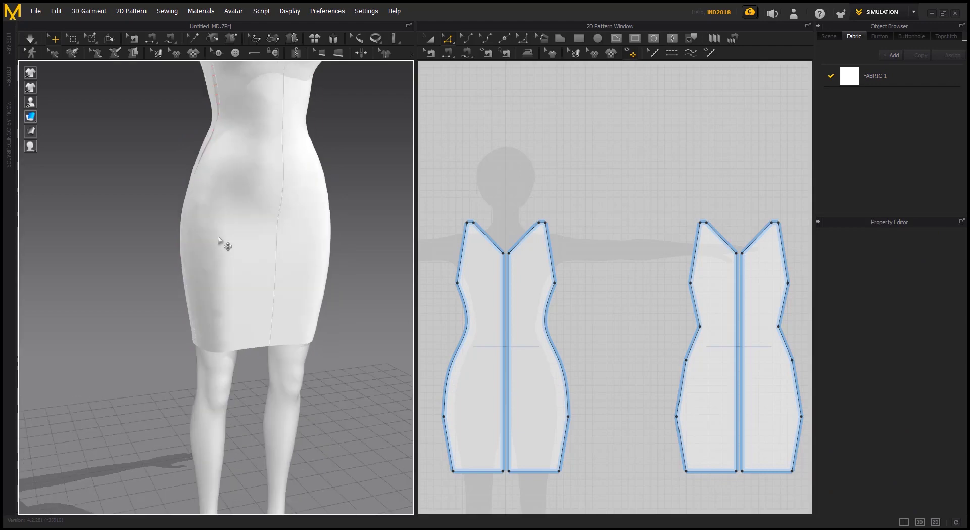
{"action": "right_click_drag", "start_coordinate": [219, 240], "coordinate": [197, 242]}
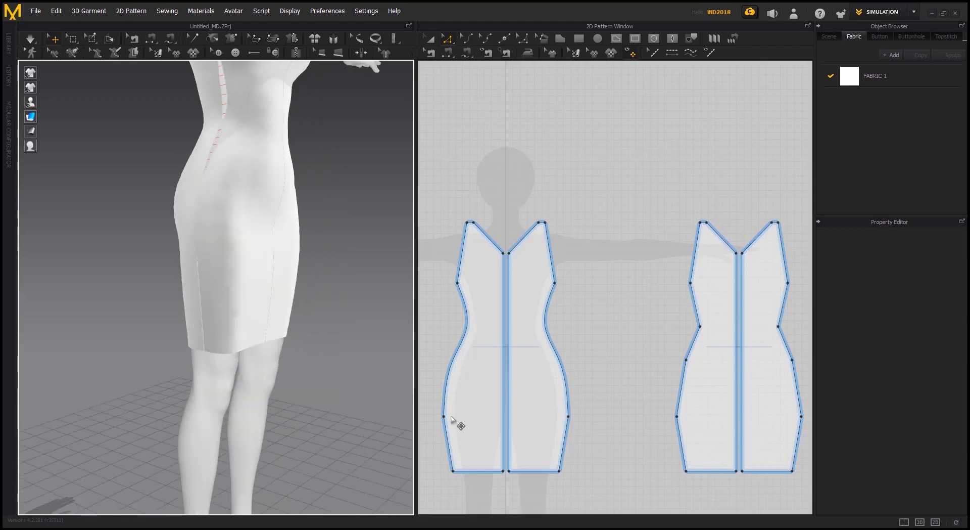
{"action": "right_click", "coordinate": [443, 416]}
{"action": "left_click", "coordinate": [482, 469]}
Step: Convert the waist, upper hip and lower hip points on the back pattern's side edge to curve points
{"action": "right_click", "coordinate": [700, 326]}
{"action": "left_click", "coordinate": [716, 379]}
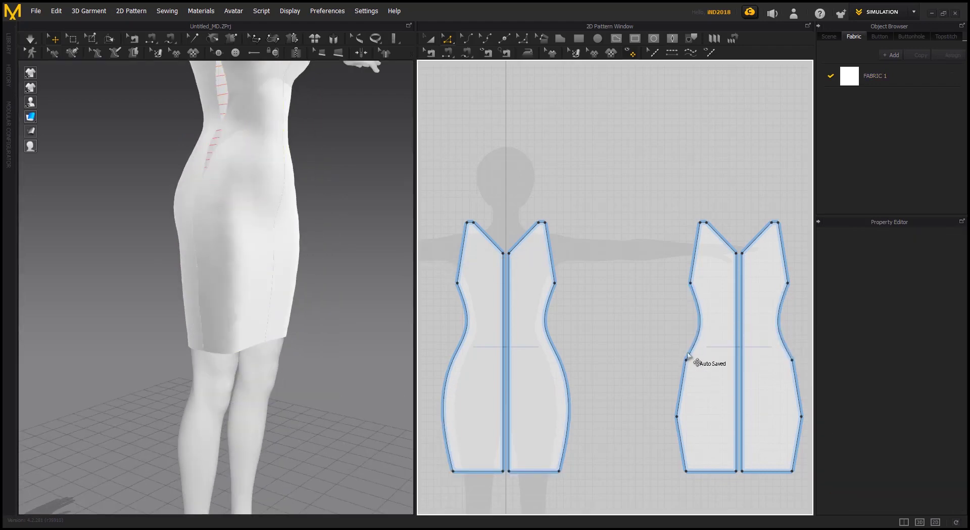
{"action": "right_click", "coordinate": [686, 359]}
{"action": "left_click", "coordinate": [738, 409]}
{"action": "right_click", "coordinate": [676, 415]}
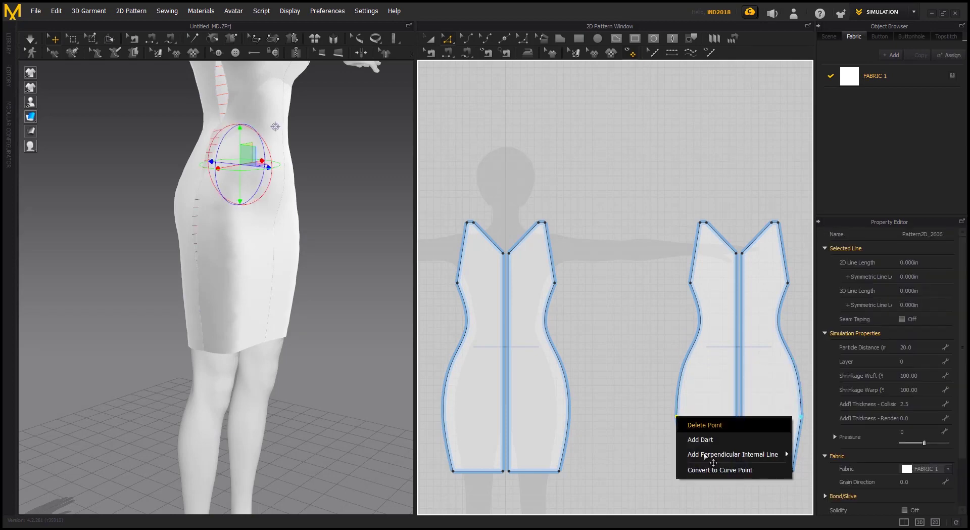
{"action": "left_click", "coordinate": [717, 469]}
Step: Activate Edit Sewing to display the seams and simulate the dress again with the curved side edges
{"action": "key", "text": "b"}
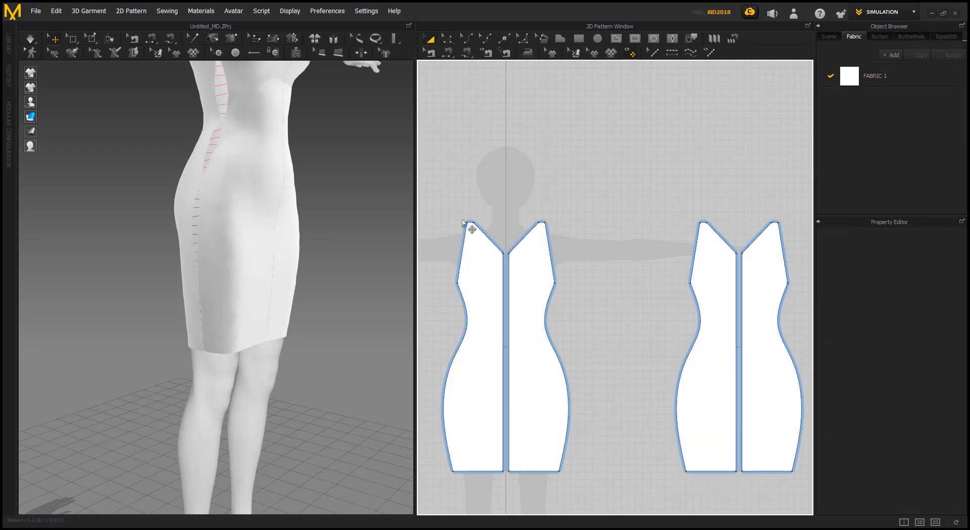
{"action": "key", "text": "space"}
{"action": "scroll", "coordinate": [223, 232], "scroll_direction": "down", "scroll_amount": 3}
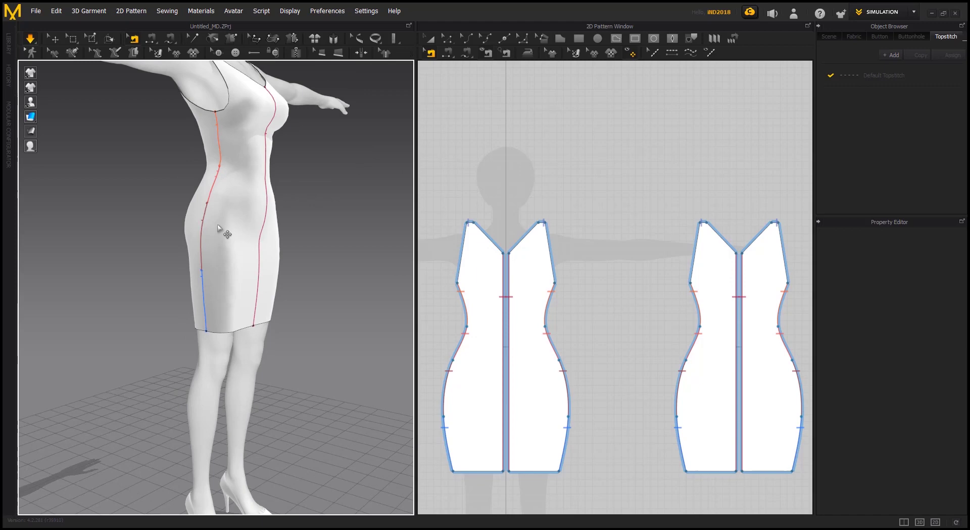
Step: Reshape the front pattern's straight neckline and armhole edges into inward curves with Edit Curvature
{"action": "middle_click_drag", "start_coordinate": [223, 232], "coordinate": [229, 318]}
{"action": "key", "text": "a"}
{"action": "scroll", "coordinate": [205, 245], "scroll_direction": "up", "scroll_amount": 4}
{"action": "right_click_drag", "start_coordinate": [204, 241], "coordinate": [293, 260]}
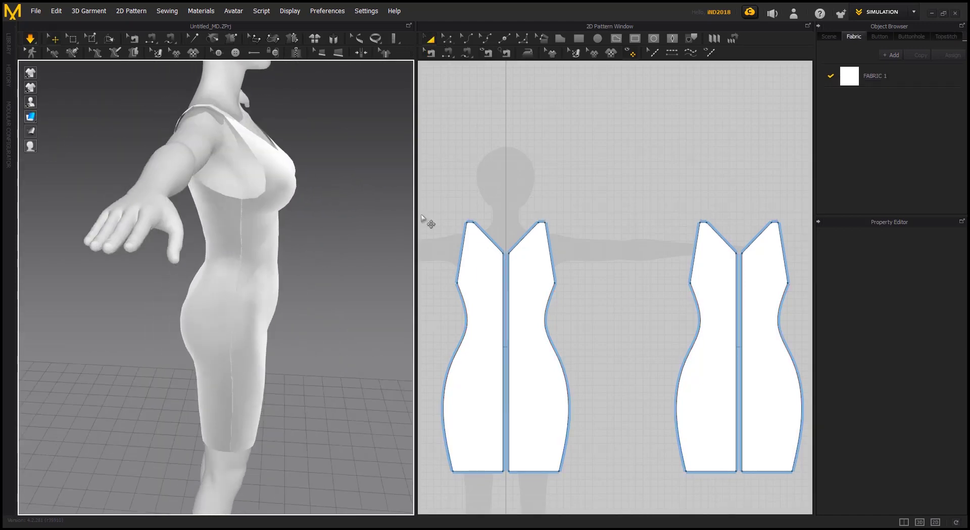
{"action": "scroll", "coordinate": [435, 220], "scroll_direction": "up", "scroll_amount": 5}
{"action": "right_click_drag", "start_coordinate": [328, 207], "coordinate": [198, 207]}
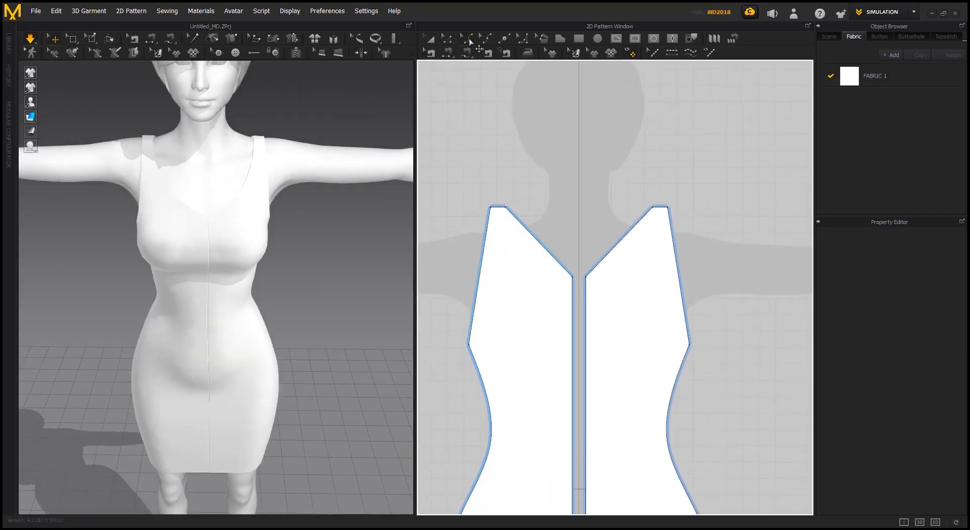
{"action": "left_click_drag", "start_coordinate": [533, 245], "coordinate": [531, 251]}
{"action": "left_click_drag", "start_coordinate": [478, 279], "coordinate": [494, 282]}
Step: Raise the underarm corner point of the front pattern slightly and check the dress on the avatar
{"action": "left_click", "coordinate": [447, 39]}
{"action": "left_click_drag", "start_coordinate": [470, 342], "coordinate": [469, 330]}
{"action": "right_click_drag", "start_coordinate": [290, 264], "coordinate": [364, 258]}
{"action": "scroll", "coordinate": [313, 246], "scroll_direction": "down", "scroll_amount": 3}
{"action": "scroll", "coordinate": [605, 161], "scroll_direction": "down", "scroll_amount": 4}
{"action": "middle_click_drag", "start_coordinate": [607, 191], "coordinate": [606, 178]}
Step: Change the color of FABRIC 1 to pink-red #E72364
{"action": "left_click", "coordinate": [851, 70]}
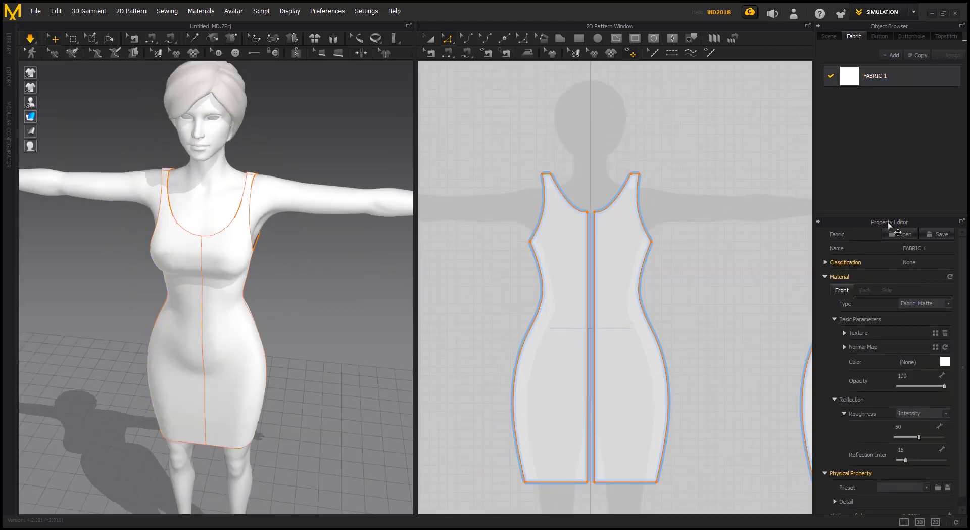
{"action": "left_click", "coordinate": [945, 361]}
{"action": "left_click_drag", "start_coordinate": [481, 170], "coordinate": [520, 149]}
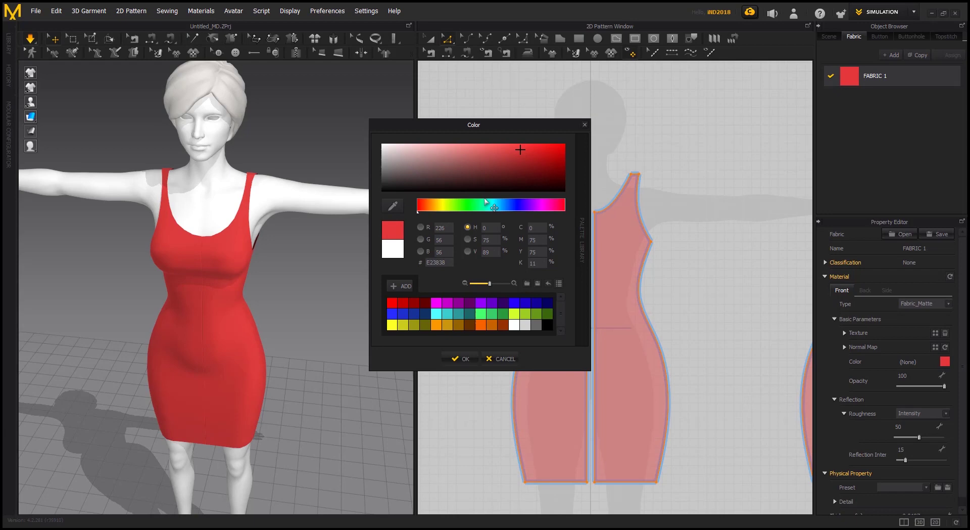
{"action": "left_click_drag", "start_coordinate": [489, 204], "coordinate": [556, 204]}
{"action": "left_click", "coordinate": [538, 148]}
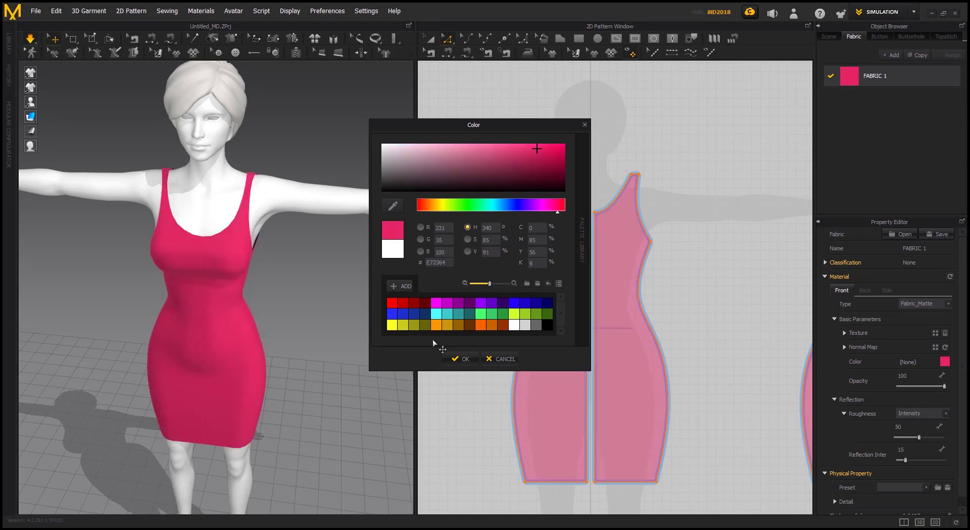
{"action": "left_click", "coordinate": [461, 358]}
Step: Curve the back pattern's armhole edge and raise the center neckline point level with the shoulders
{"action": "right_click_drag", "start_coordinate": [311, 271], "coordinate": [248, 303]}
{"action": "middle_click_drag", "start_coordinate": [247, 304], "coordinate": [358, 240]}
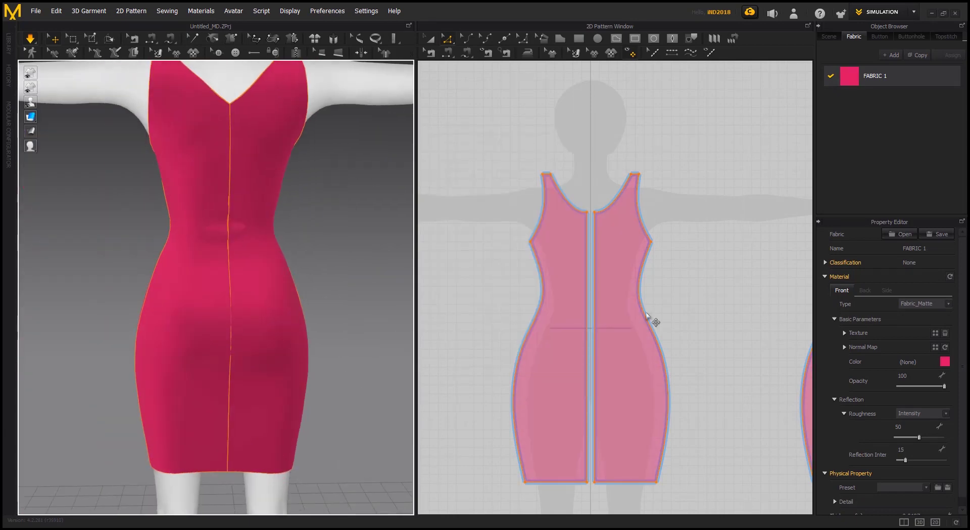
{"action": "middle_click_drag", "start_coordinate": [751, 323], "coordinate": [559, 268]}
{"action": "middle_click_drag", "start_coordinate": [224, 118], "coordinate": [229, 185]}
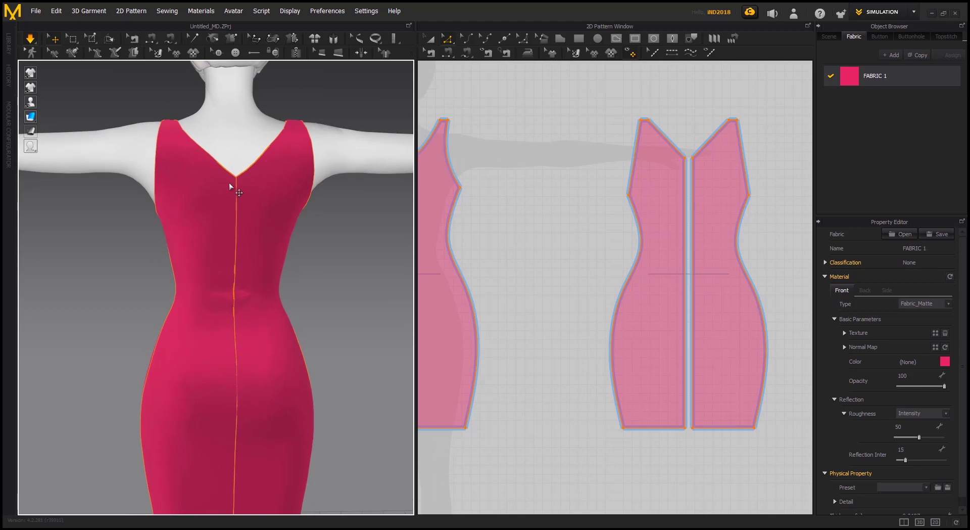
{"action": "left_click", "coordinate": [465, 42]}
{"action": "left_click_drag", "start_coordinate": [635, 157], "coordinate": [687, 135]}
{"action": "key", "text": "z"}
{"action": "scroll", "coordinate": [686, 121], "scroll_direction": "up", "scroll_amount": 8}
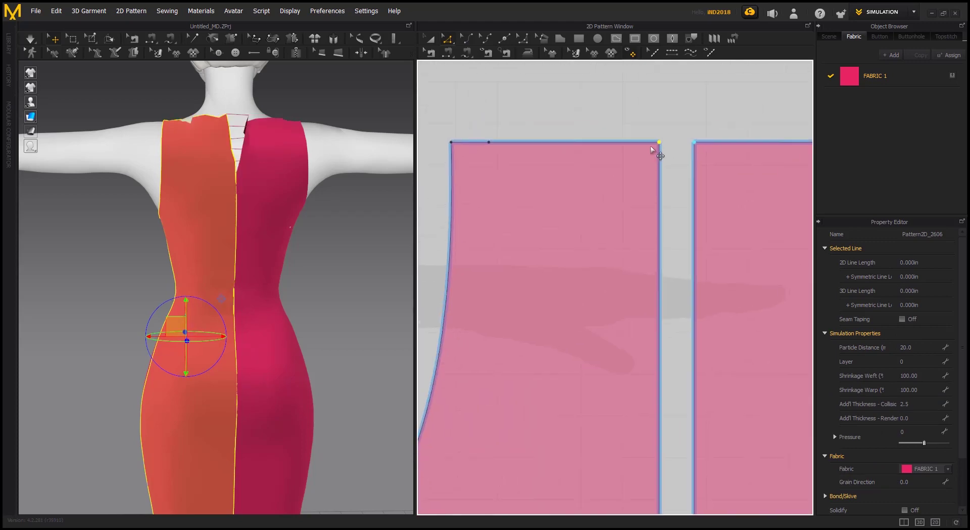
Step: Add three points around the waist on the back pattern's center edge and move the middle one into the fabric
{"action": "right_click_drag", "start_coordinate": [263, 129], "coordinate": [221, 271]}
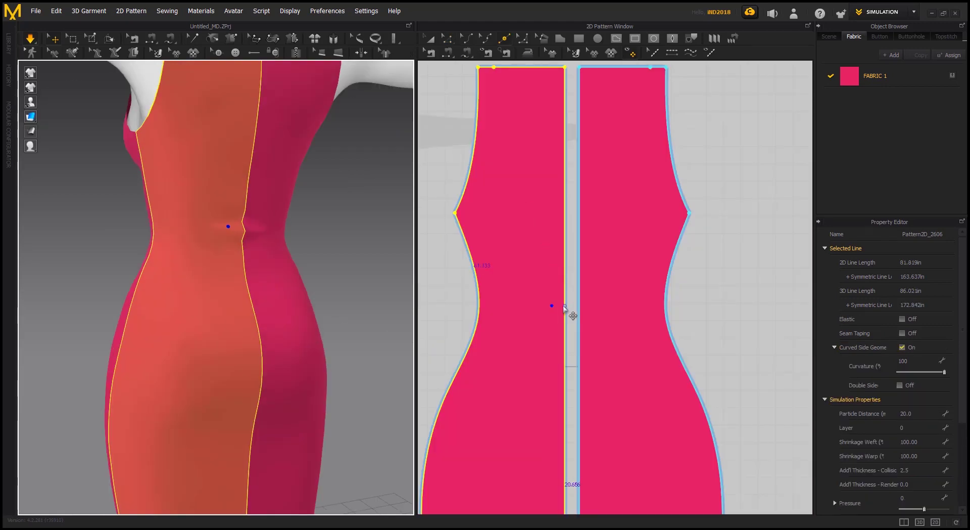
{"action": "left_click", "coordinate": [566, 267]}
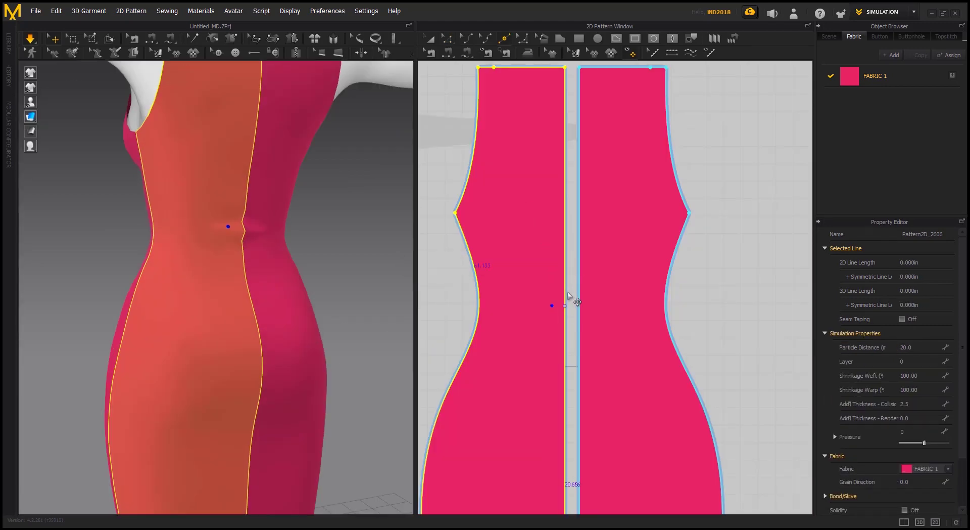
{"action": "scroll", "coordinate": [566, 285], "scroll_direction": "up", "scroll_amount": 3}
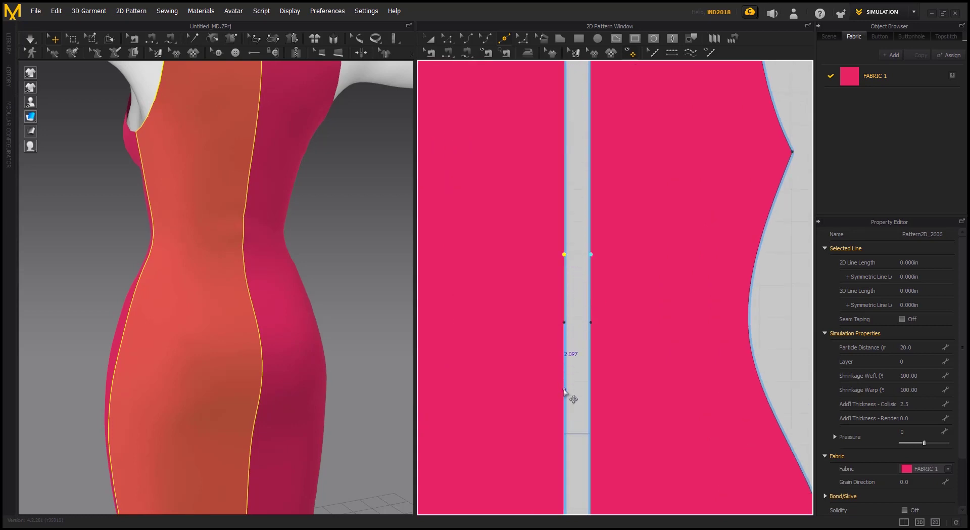
{"action": "left_click_drag", "start_coordinate": [564, 322], "coordinate": [558, 322]}
{"action": "key", "text": "space"}
{"action": "right_click_drag", "start_coordinate": [283, 239], "coordinate": [405, 252]}
{"action": "left_click_drag", "start_coordinate": [557, 322], "coordinate": [548, 322]}
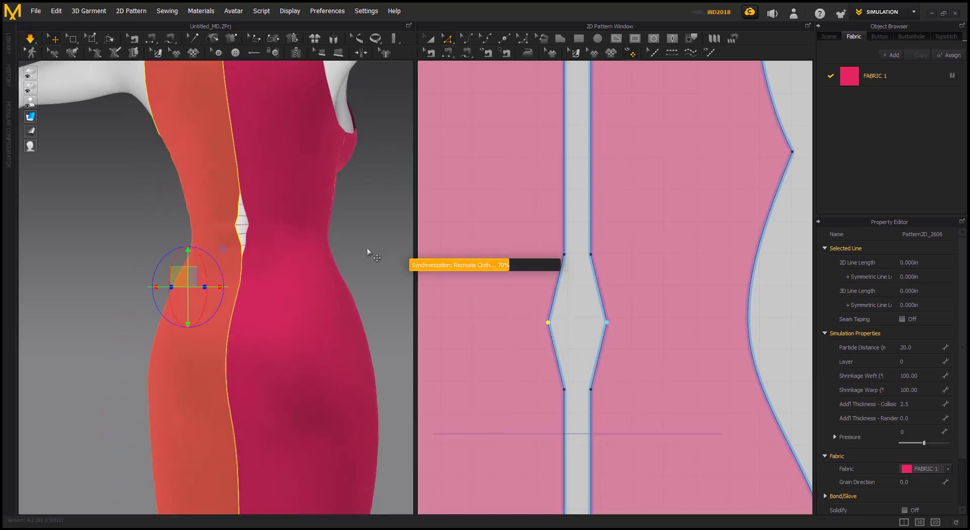
Step: Shift the upper waist point up and the lower one down, both slightly into the back pattern, and simulate
{"action": "left_click_drag", "start_coordinate": [564, 254], "coordinate": [560, 237]}
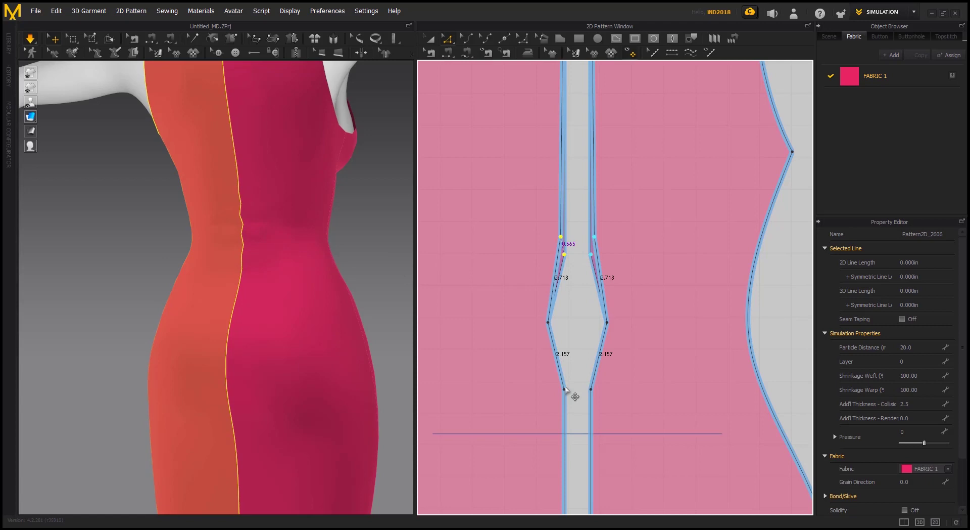
{"action": "left_click_drag", "start_coordinate": [565, 389], "coordinate": [561, 398]}
{"action": "key", "text": "ctrl+z"}
{"action": "key", "text": "space"}
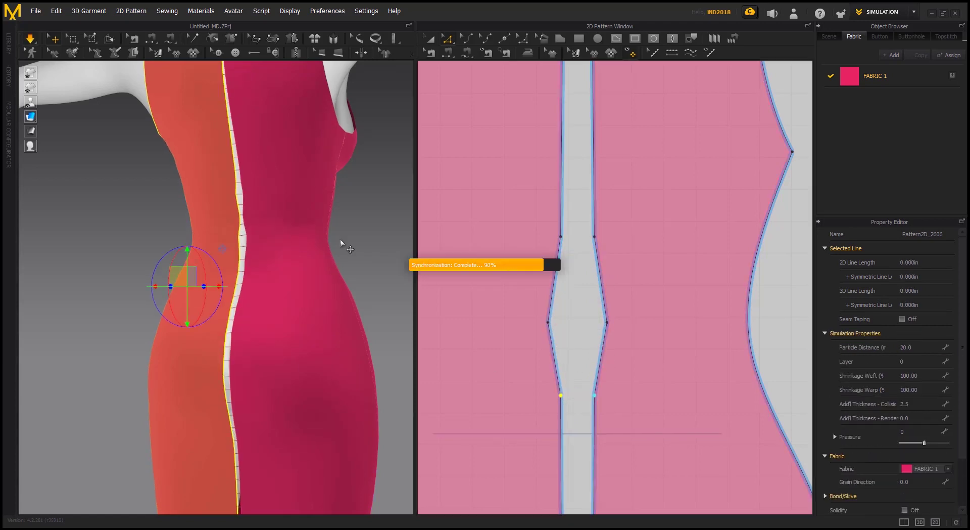
Step: Convert the middle waist point on the back pattern's center edge to a curve point and drape the dress again
{"action": "right_click_drag", "start_coordinate": [239, 219], "coordinate": [422, 231]}
{"action": "left_click", "coordinate": [342, 235]}
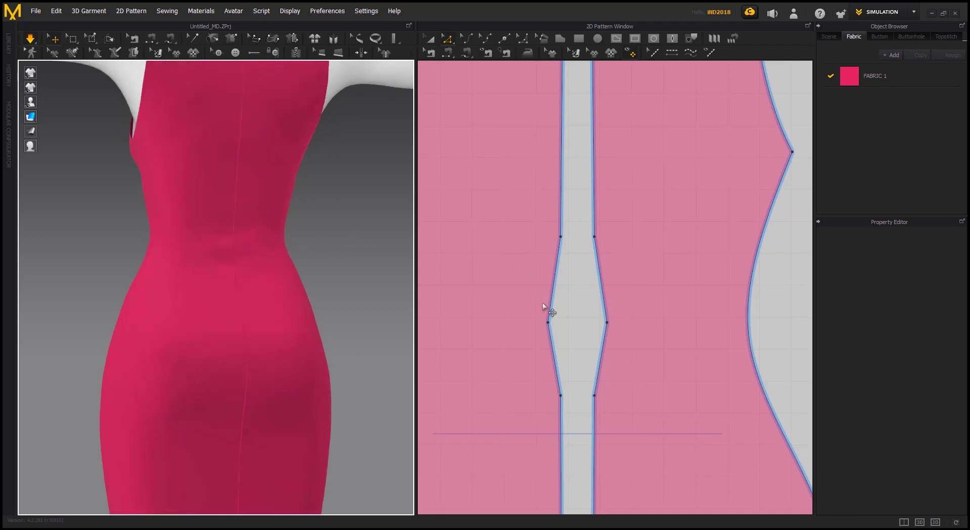
{"action": "right_click", "coordinate": [548, 322]}
{"action": "left_click", "coordinate": [584, 377]}
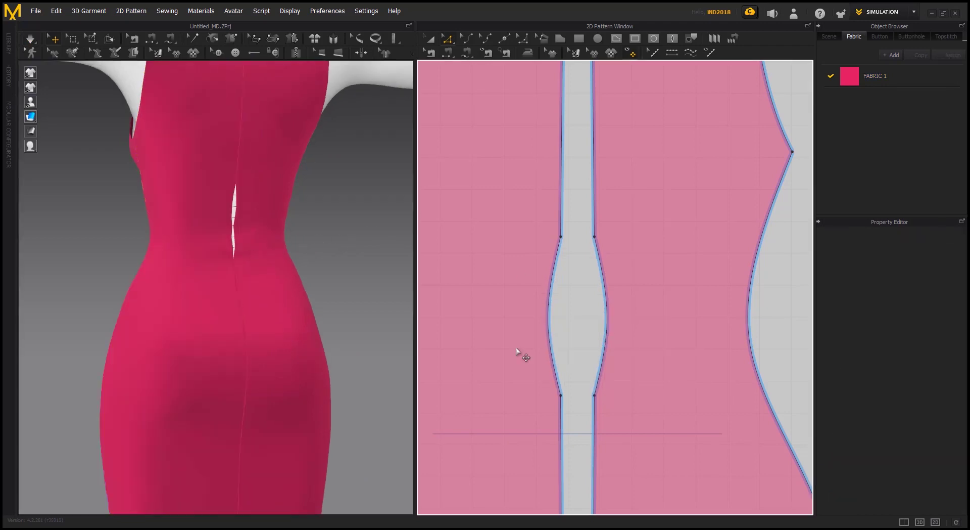
{"action": "right_click_drag", "start_coordinate": [365, 269], "coordinate": [322, 246]}
{"action": "left_click", "coordinate": [322, 245]}
Step: Inspect the fit of the reshaped back from the side, below and behind
{"action": "right_click_drag", "start_coordinate": [377, 344], "coordinate": [210, 262]}
{"action": "left_click", "coordinate": [210, 262]}
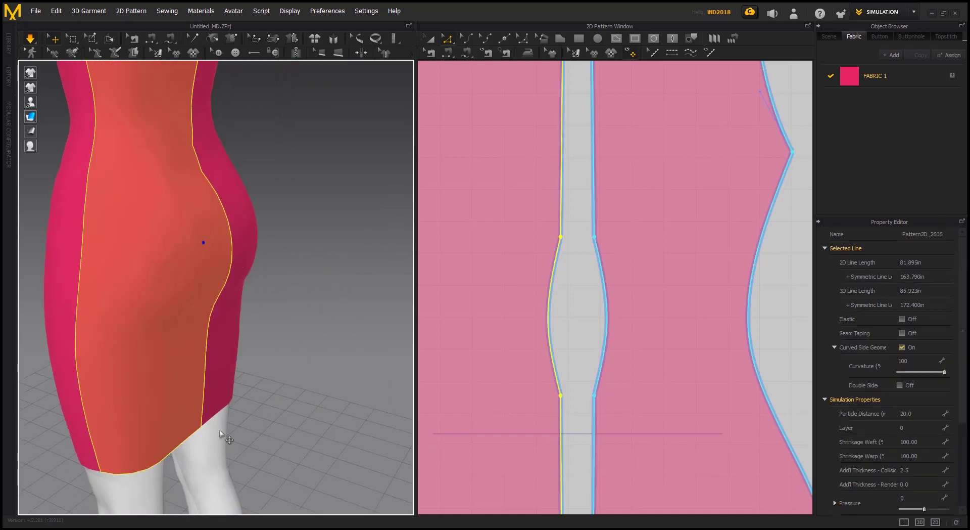
{"action": "left_click", "coordinate": [346, 191]}
{"action": "right_click_drag", "start_coordinate": [347, 191], "coordinate": [309, 302]}
{"action": "scroll", "coordinate": [309, 302], "scroll_direction": "down", "scroll_amount": 5}
{"action": "middle_click_drag", "start_coordinate": [323, 303], "coordinate": [353, 252]}
{"action": "right_click_drag", "start_coordinate": [353, 251], "coordinate": [223, 243]}
{"action": "scroll", "coordinate": [572, 313], "scroll_direction": "down", "scroll_amount": 5}
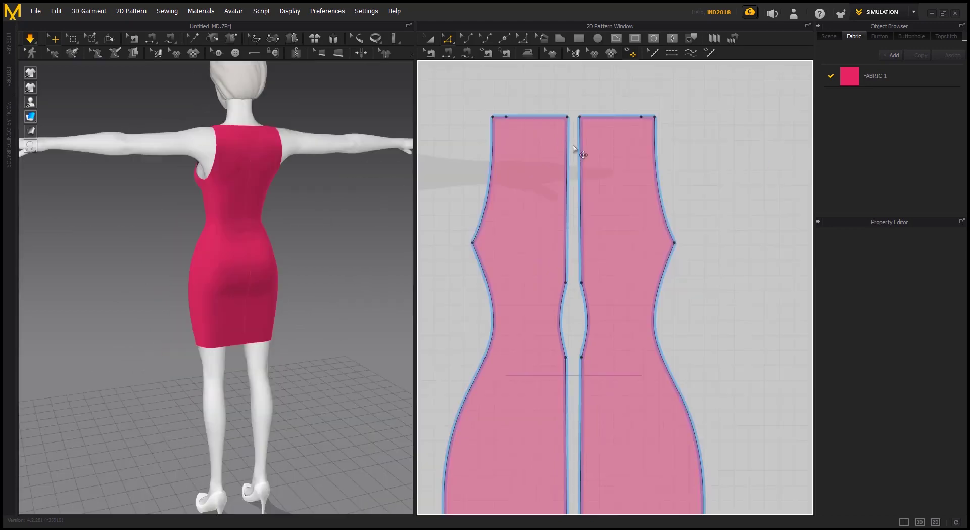
Step: Remove the sewing from the upper center back seam down to the waist and simulate to open the back
{"action": "left_click", "coordinate": [431, 53]}
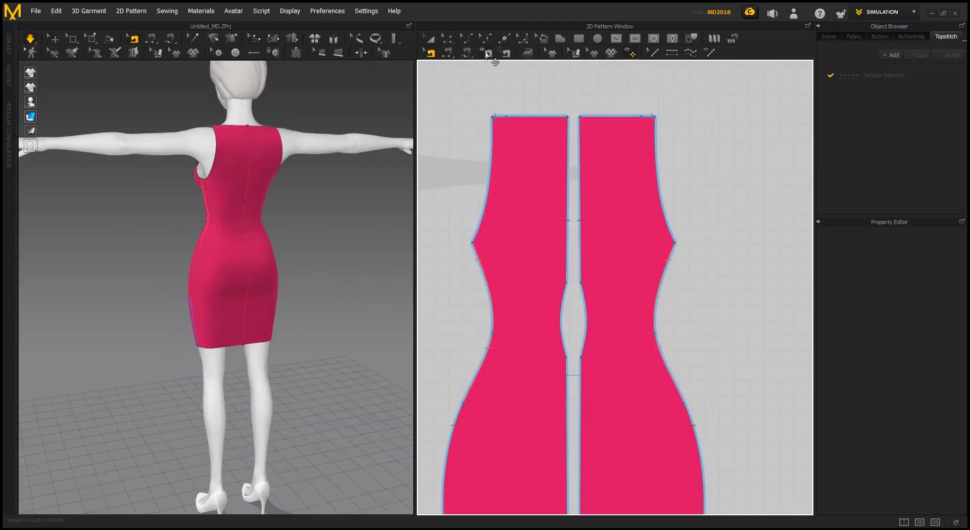
{"action": "scroll", "coordinate": [568, 231], "scroll_direction": "up", "scroll_amount": 3}
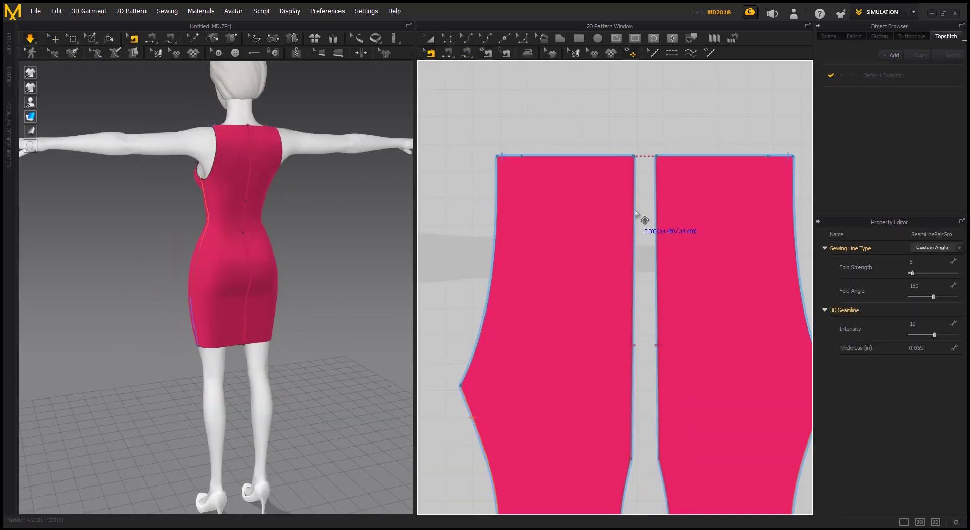
{"action": "left_click", "coordinate": [634, 158]}
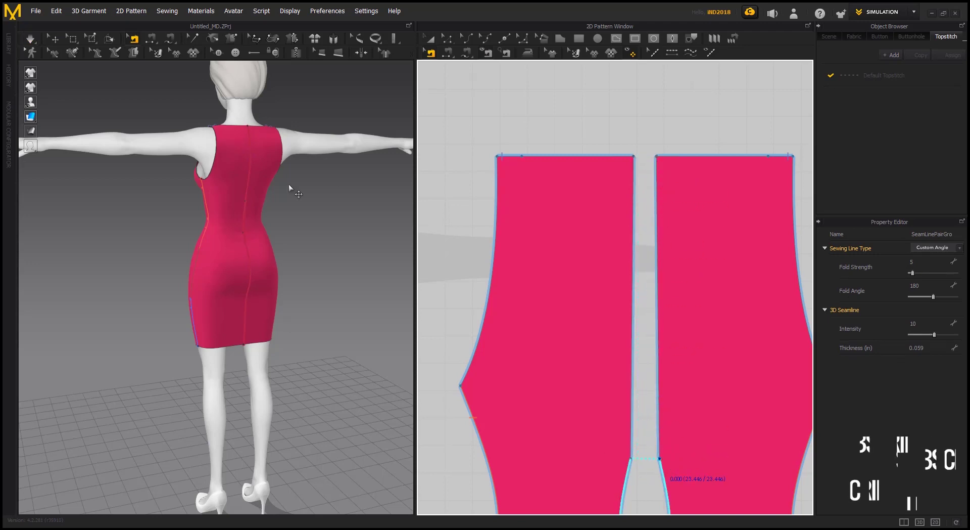
{"action": "key", "text": "space"}
{"action": "scroll", "coordinate": [256, 215], "scroll_direction": "up", "scroll_amount": 5}
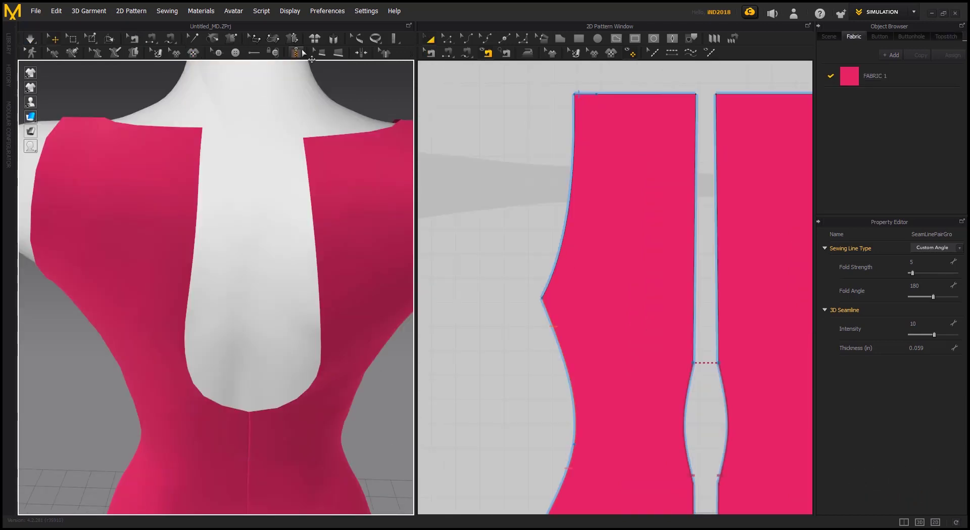
Step: Add a zipper joining both edges of the center back opening, from the neckline to the waist, and simulate it closed
{"action": "left_click", "coordinate": [302, 50]}
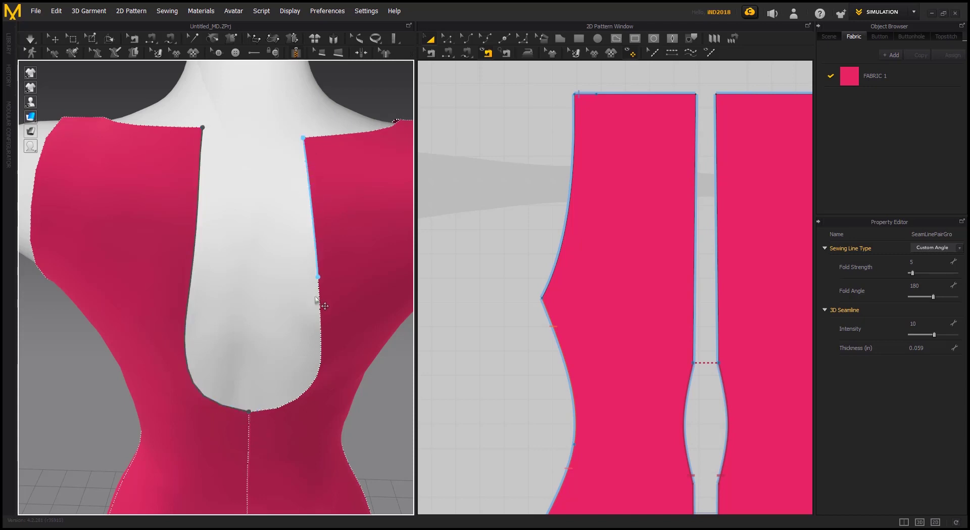
{"action": "double_click", "coordinate": [251, 413]}
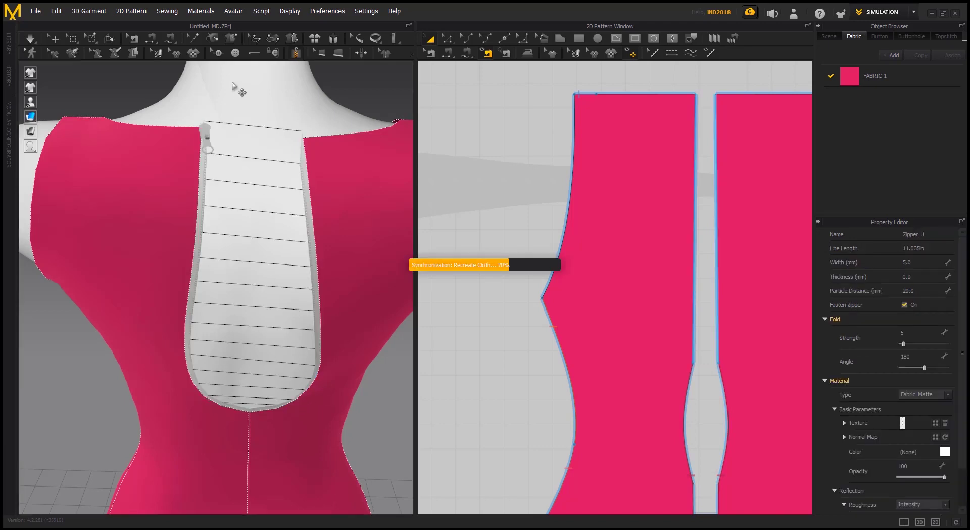
{"action": "scroll", "coordinate": [282, 135], "scroll_direction": "up", "scroll_amount": 3}
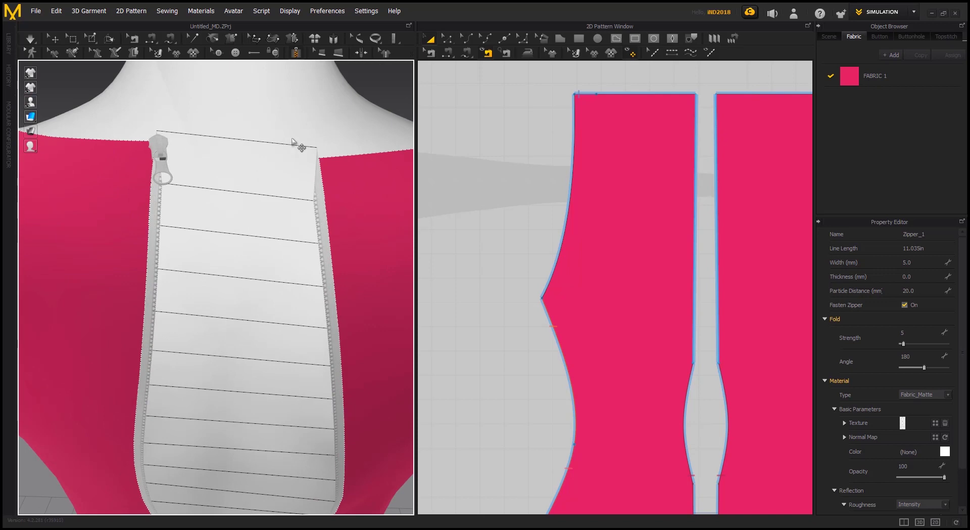
{"action": "key", "text": "space"}
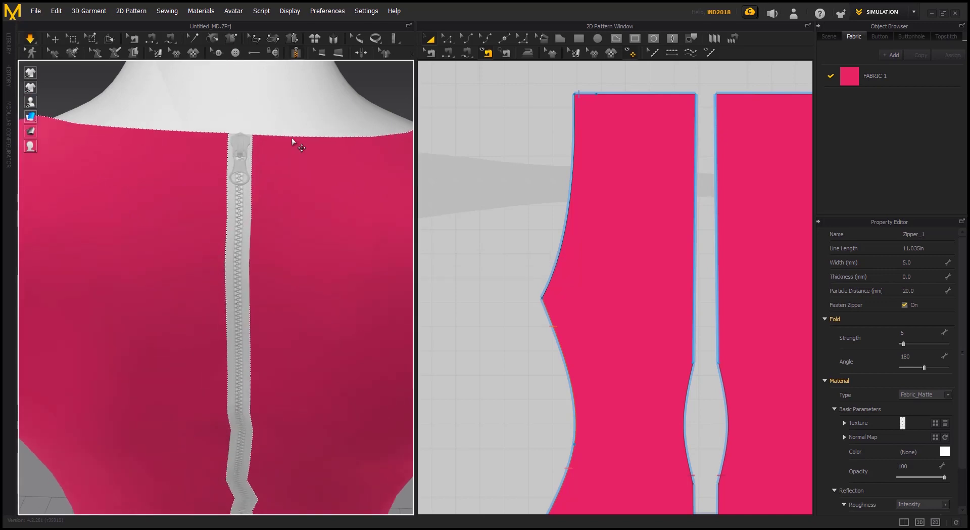
{"action": "middle_click_drag", "start_coordinate": [275, 181], "coordinate": [274, 132]}
{"action": "scroll", "coordinate": [274, 133], "scroll_direction": "down", "scroll_amount": 1}
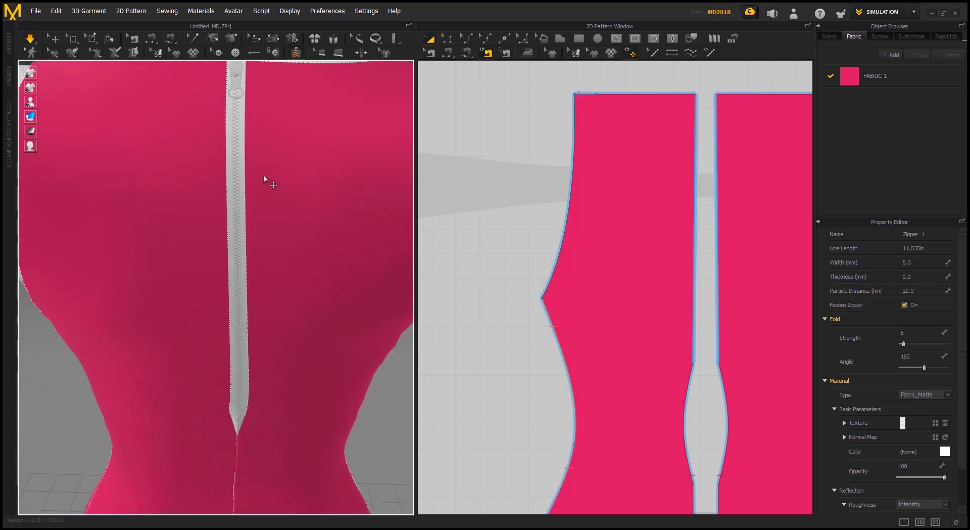
{"action": "right_click_drag", "start_coordinate": [263, 175], "coordinate": [213, 195]}
{"action": "scroll", "coordinate": [223, 182], "scroll_direction": "down", "scroll_amount": 3}
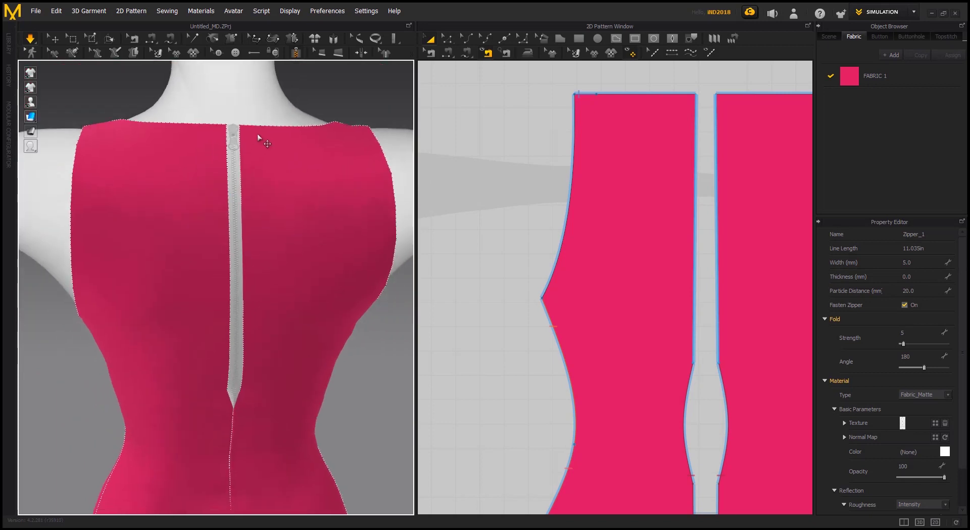
Step: Select the zipper slider and try other puller shapes, finishing with the ring-ended puller
{"action": "middle_click_drag", "start_coordinate": [232, 197], "coordinate": [232, 307]}
{"action": "scroll", "coordinate": [233, 306], "scroll_direction": "up", "scroll_amount": 8}
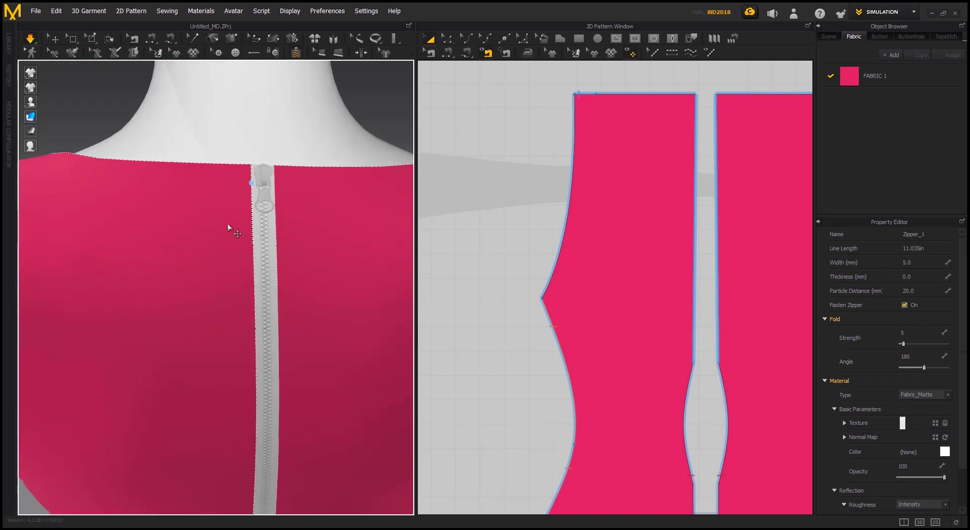
{"action": "left_click", "coordinate": [51, 44]}
{"action": "left_click", "coordinate": [216, 245]}
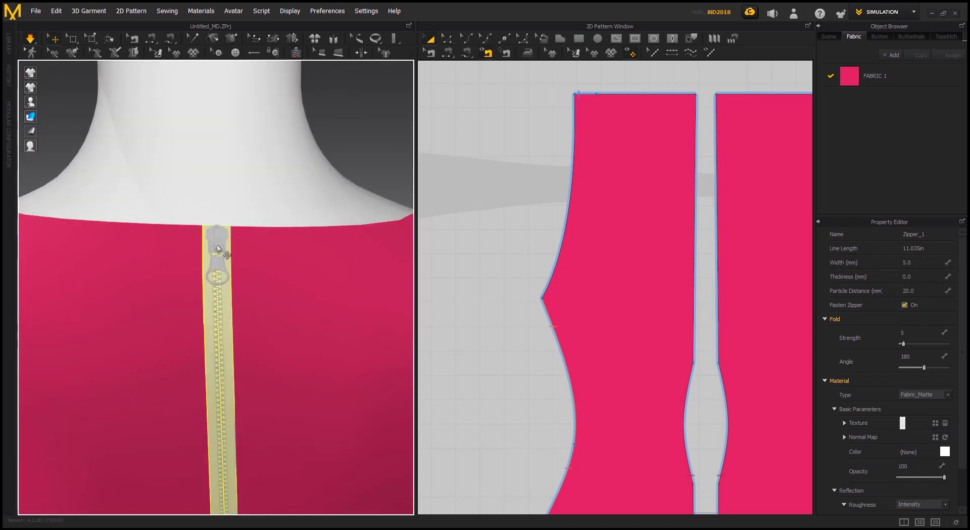
{"action": "scroll", "coordinate": [225, 330], "scroll_direction": "down", "scroll_amount": 2}
{"action": "left_click", "coordinate": [948, 282]}
{"action": "left_click", "coordinate": [917, 295]}
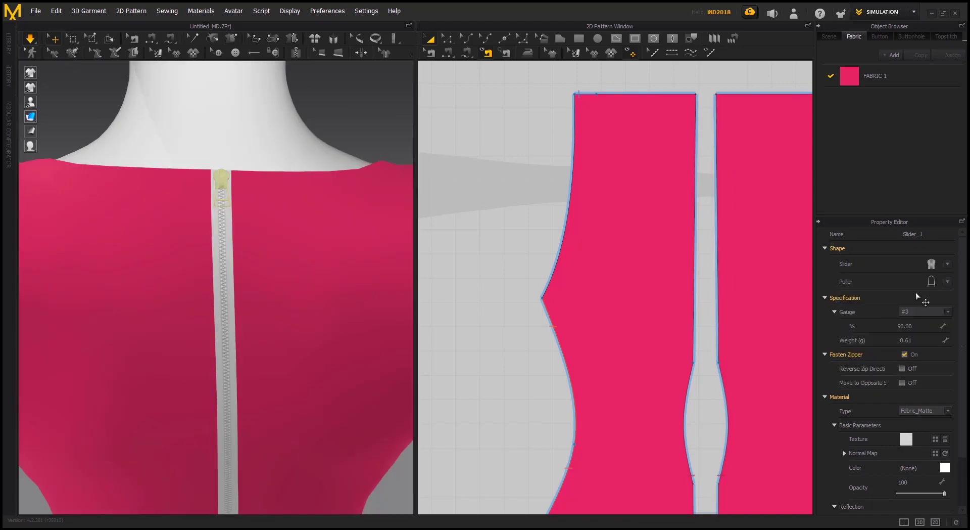
{"action": "left_click", "coordinate": [948, 281]}
{"action": "left_click", "coordinate": [849, 298]}
Step: Color the zipper slider dark gray
{"action": "right_click_drag", "start_coordinate": [315, 163], "coordinate": [389, 192]}
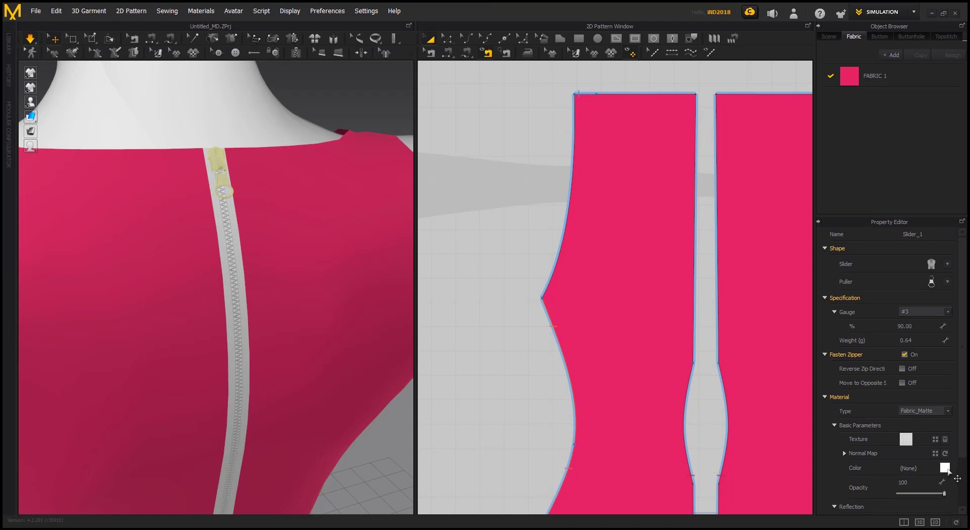
{"action": "left_click", "coordinate": [945, 468]}
{"action": "left_click", "coordinate": [465, 356]}
Step: Choose the second slider shape for the zipper
{"action": "left_click", "coordinate": [947, 264]}
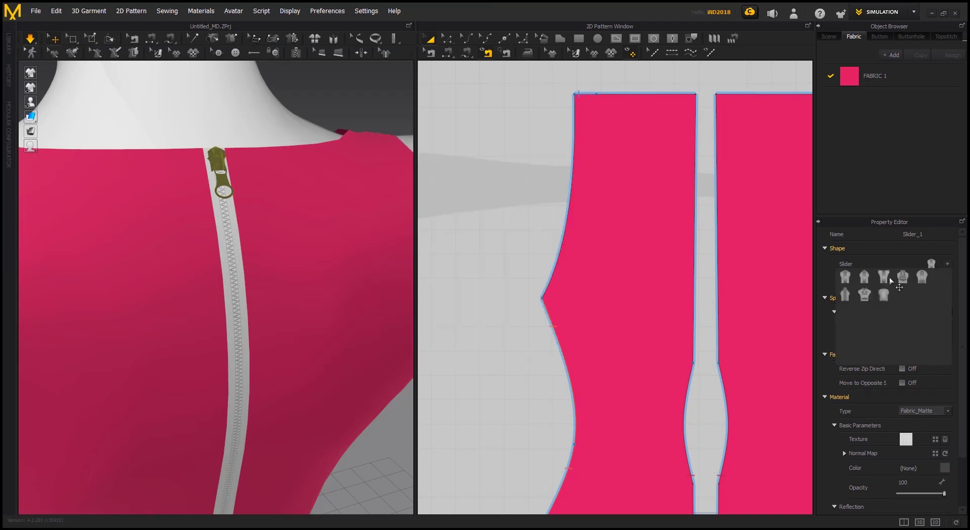
{"action": "left_click", "coordinate": [867, 278]}
{"action": "scroll", "coordinate": [894, 431], "scroll_direction": "down", "scroll_amount": 3}
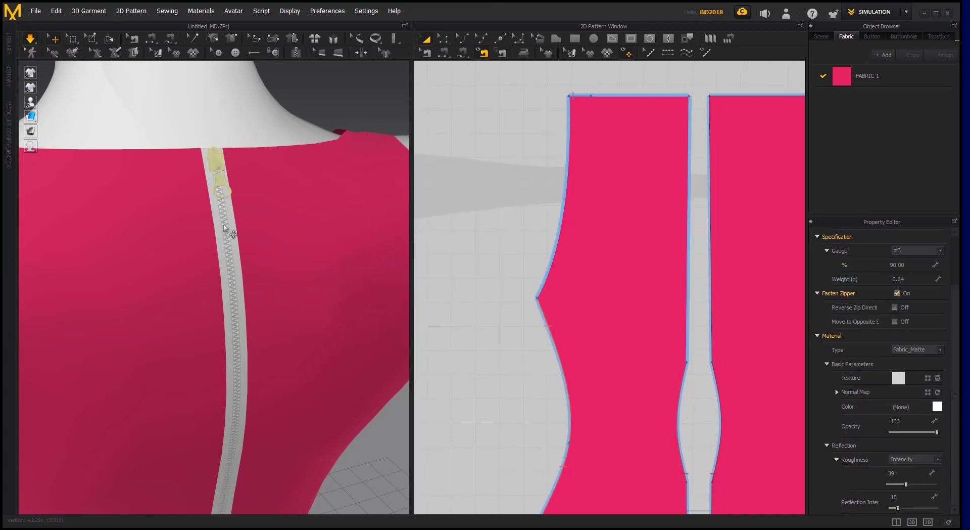
Step: Set the color of the zipper tape and teeth to dark gray #5E5E5E
{"action": "left_click", "coordinate": [937, 450]}
{"action": "left_click", "coordinate": [378, 173]}
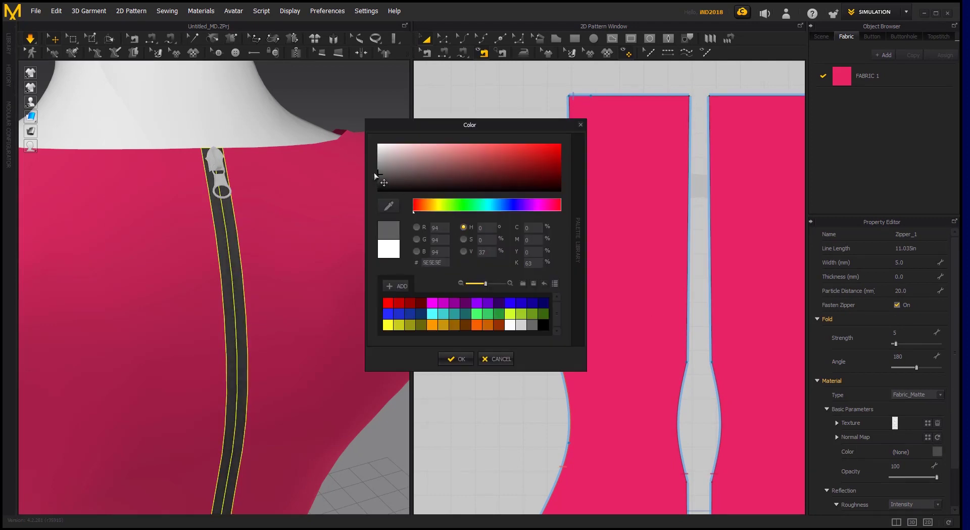
{"action": "left_click", "coordinate": [457, 358]}
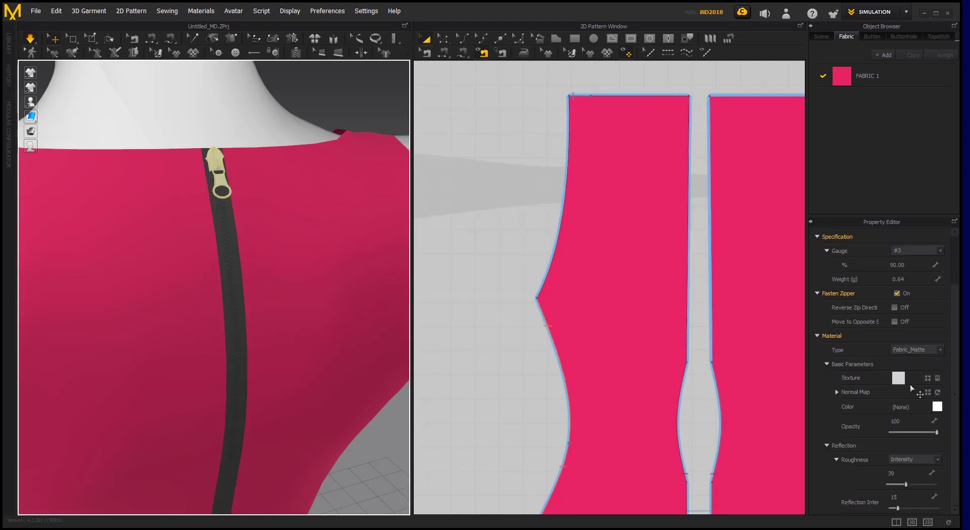
Step: Recolor the zipper slider light gray and check the finished dress from the front
{"action": "left_click", "coordinate": [384, 174]}
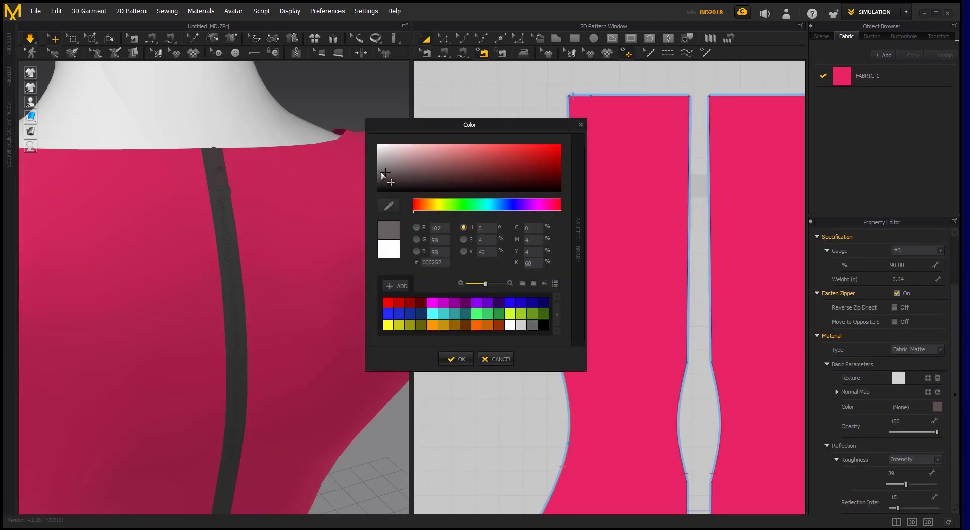
{"action": "left_click", "coordinate": [459, 361]}
{"action": "scroll", "coordinate": [268, 225], "scroll_direction": "down", "scroll_amount": 8}
{"action": "right_click_drag", "start_coordinate": [268, 225], "coordinate": [189, 287]}
{"action": "middle_click_drag", "start_coordinate": [275, 243], "coordinate": [272, 169]}
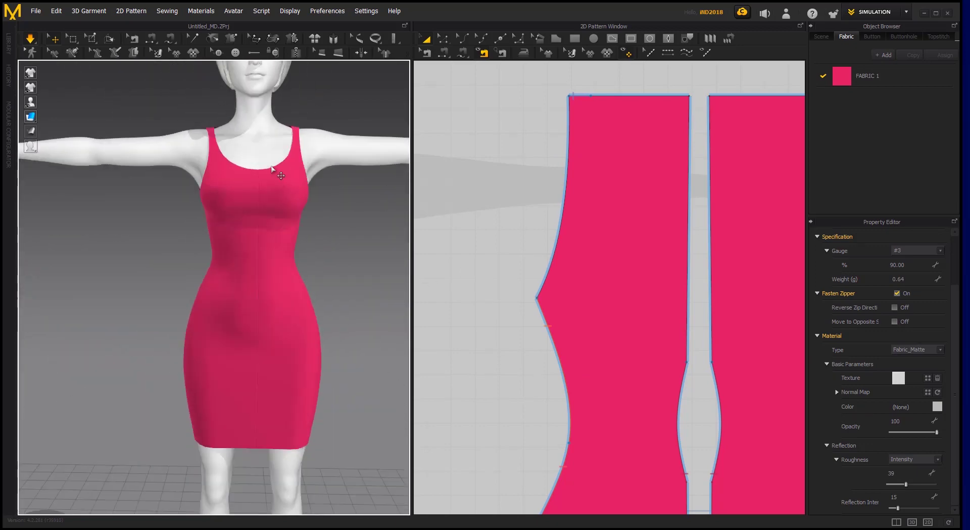